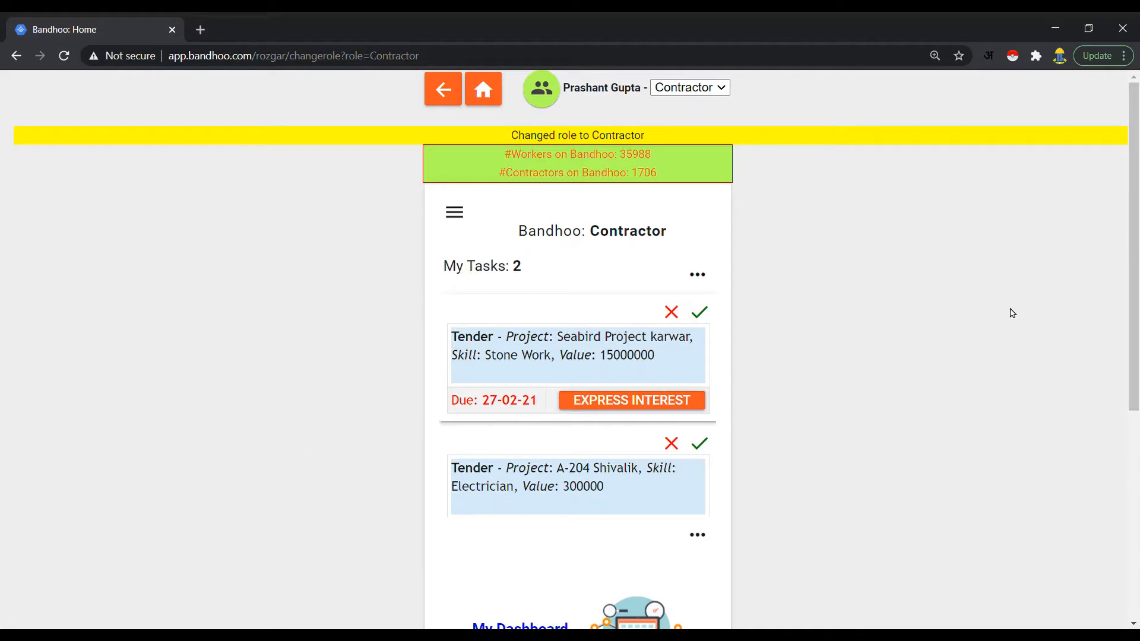
Start a new tender for the Hanging Gardens project
drag(1135, 267, 1135, 472)
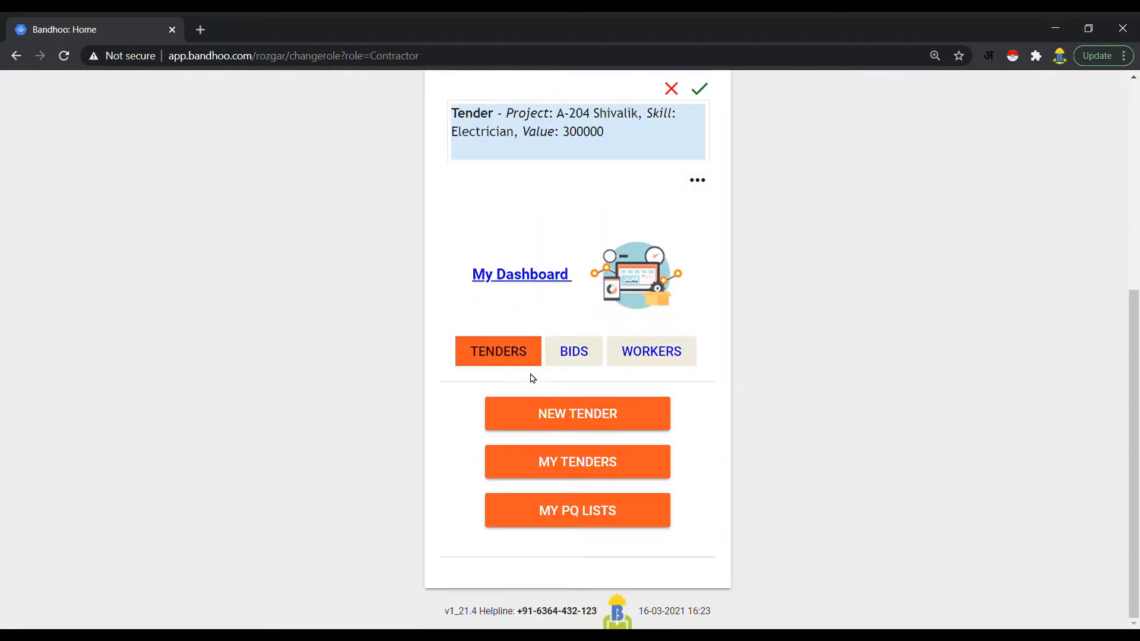
click(565, 418)
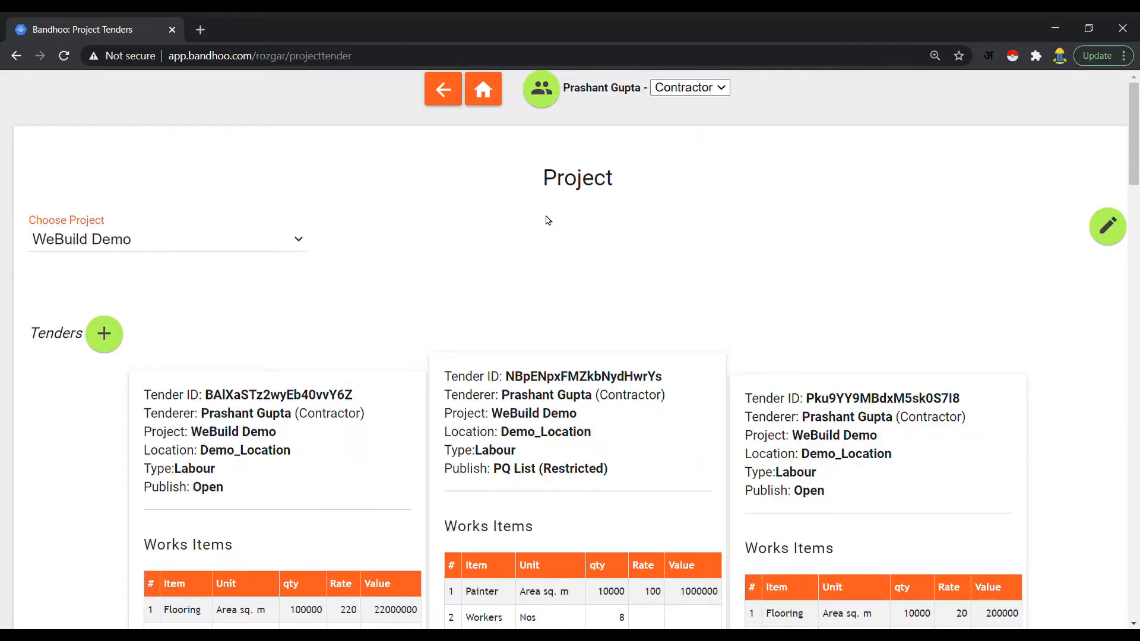
click(301, 245)
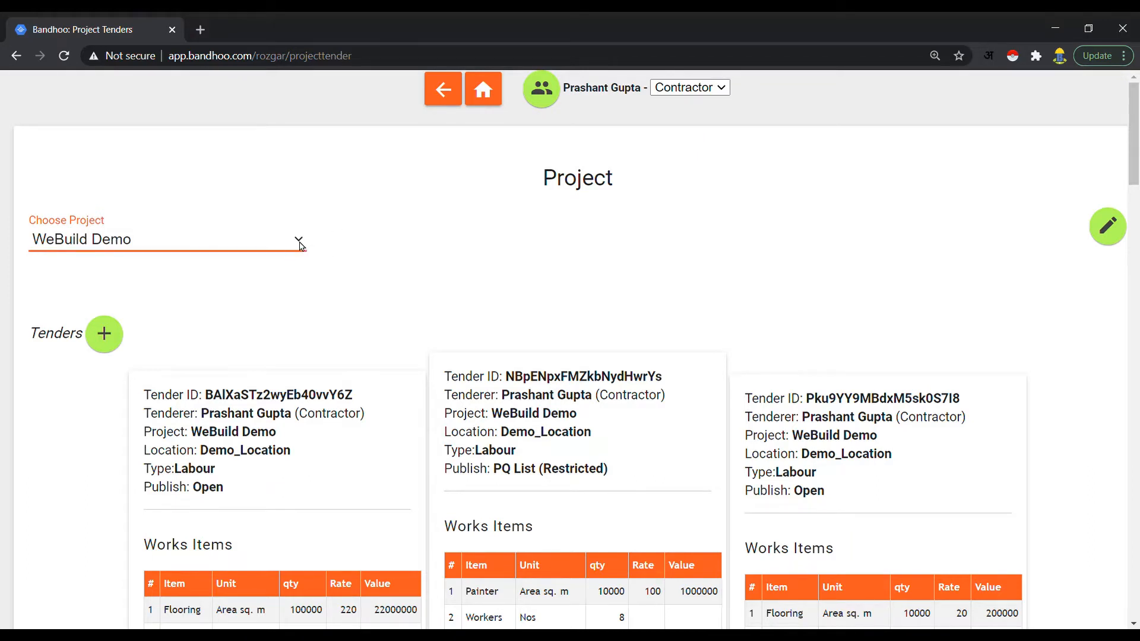
click(385, 213)
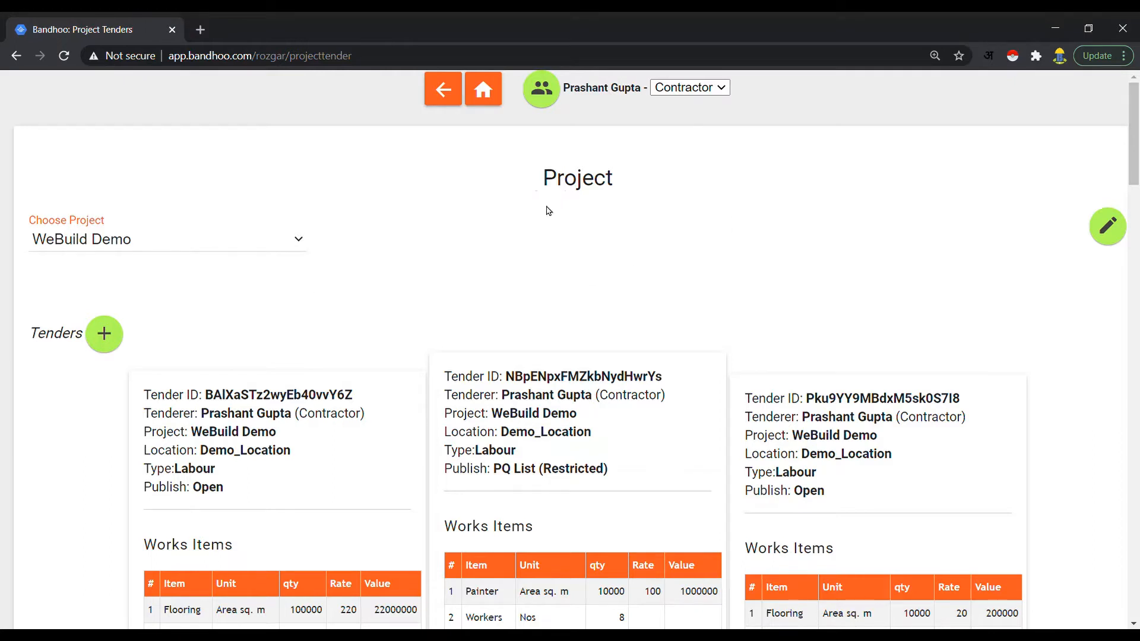
click(300, 248)
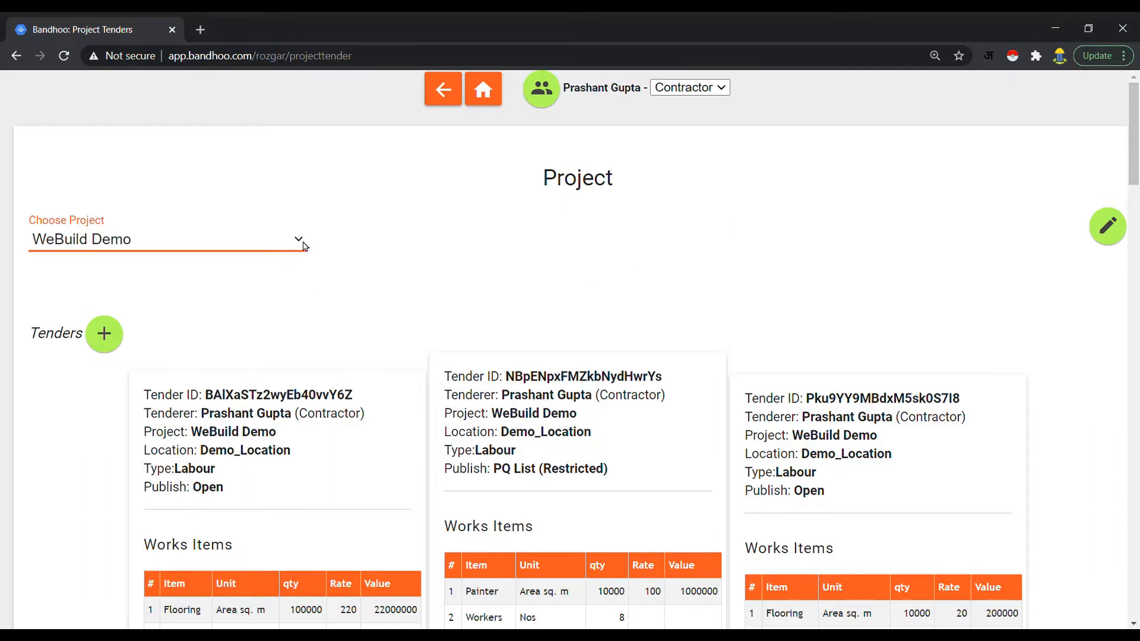
click(203, 309)
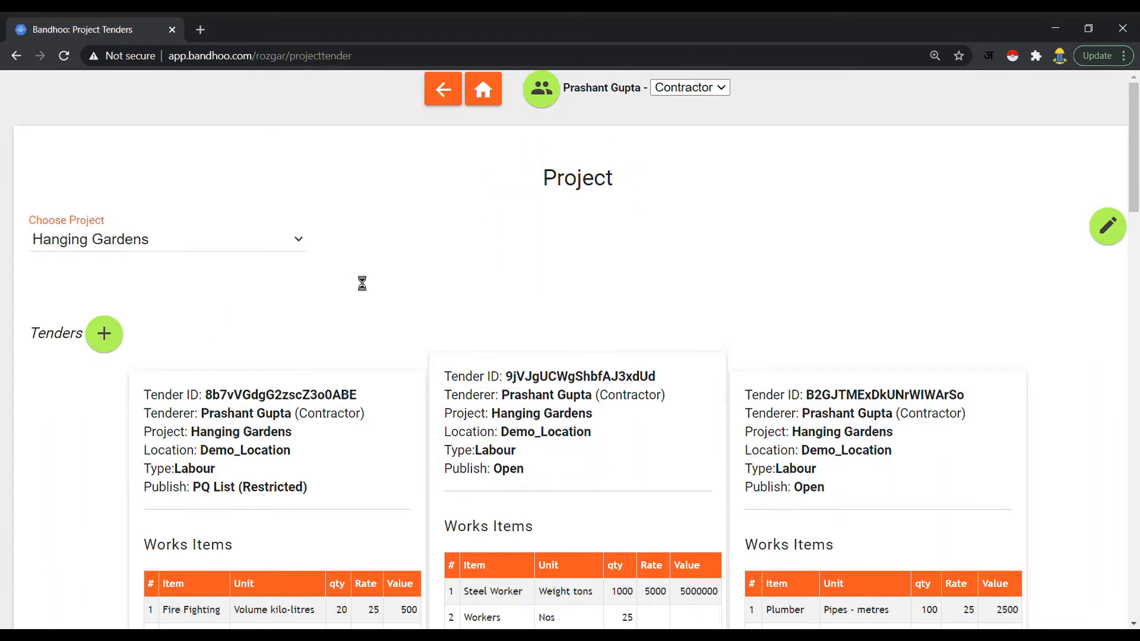
click(113, 336)
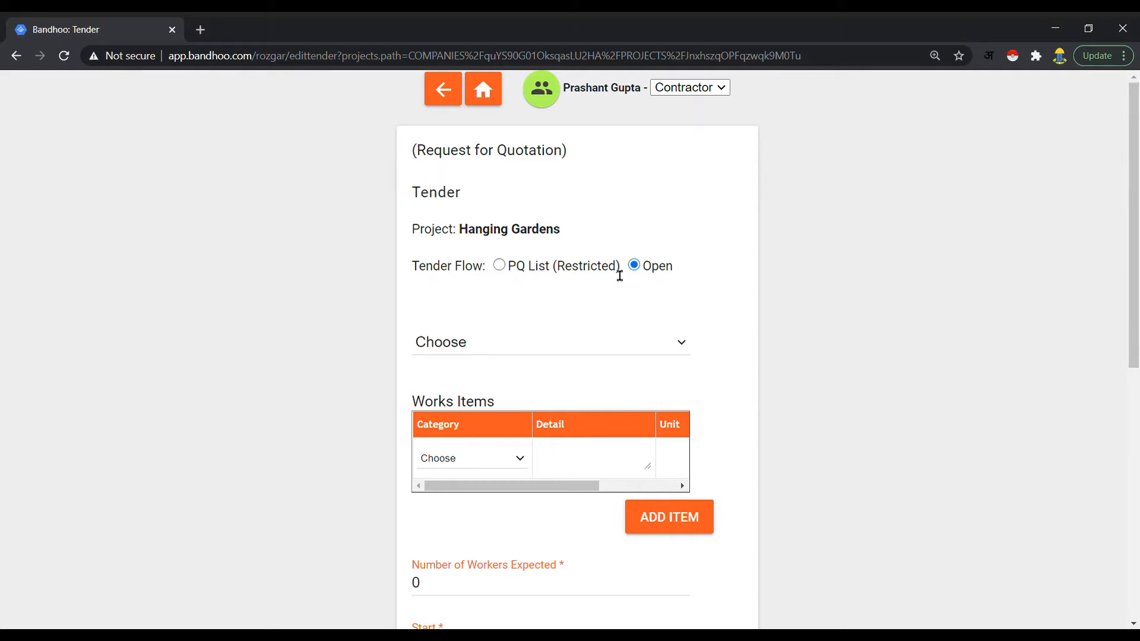
Set the tender flow to Open and the tender type to Material
click(499, 266)
click(634, 265)
click(499, 266)
click(634, 265)
click(570, 405)
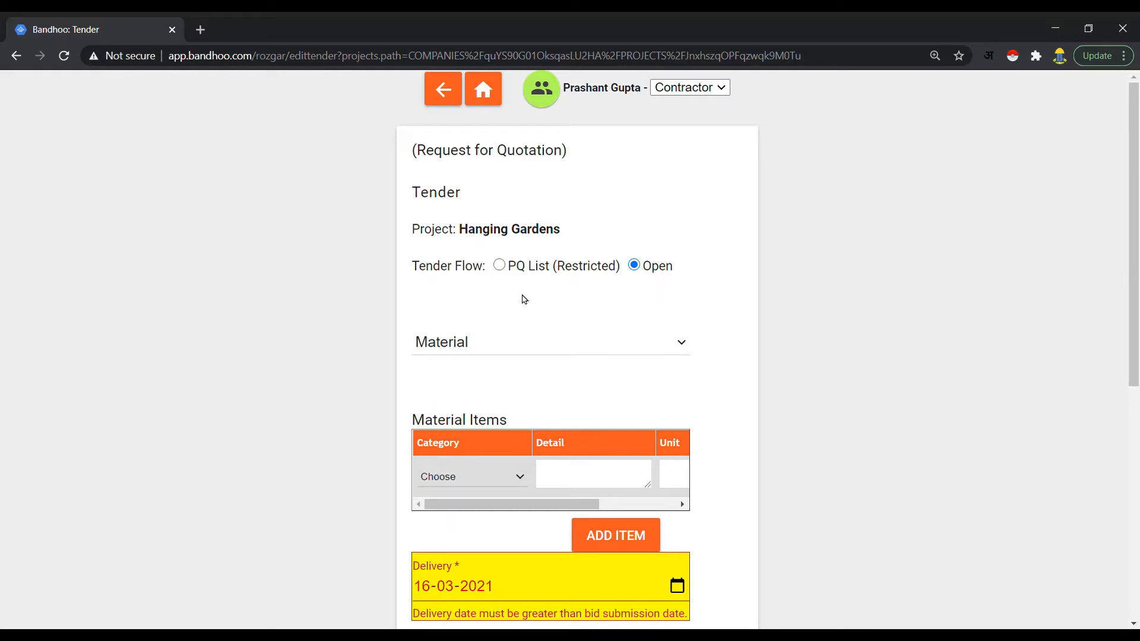
Set the first material item's category to Cement and its detail to "Ultratech cement"
click(573, 475)
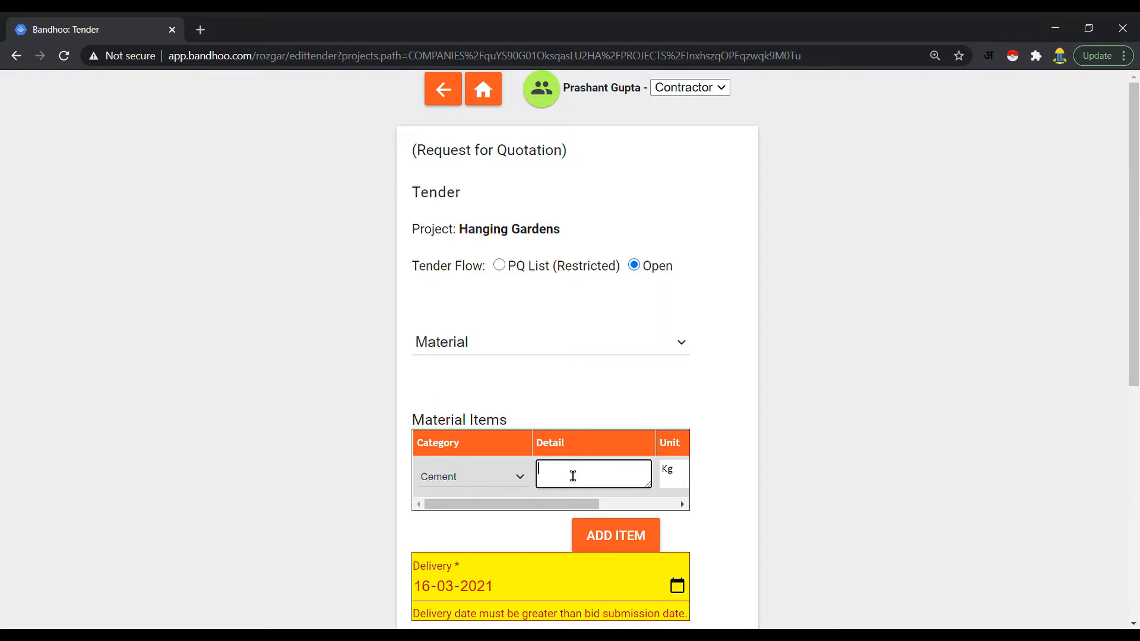
text(Ultr)
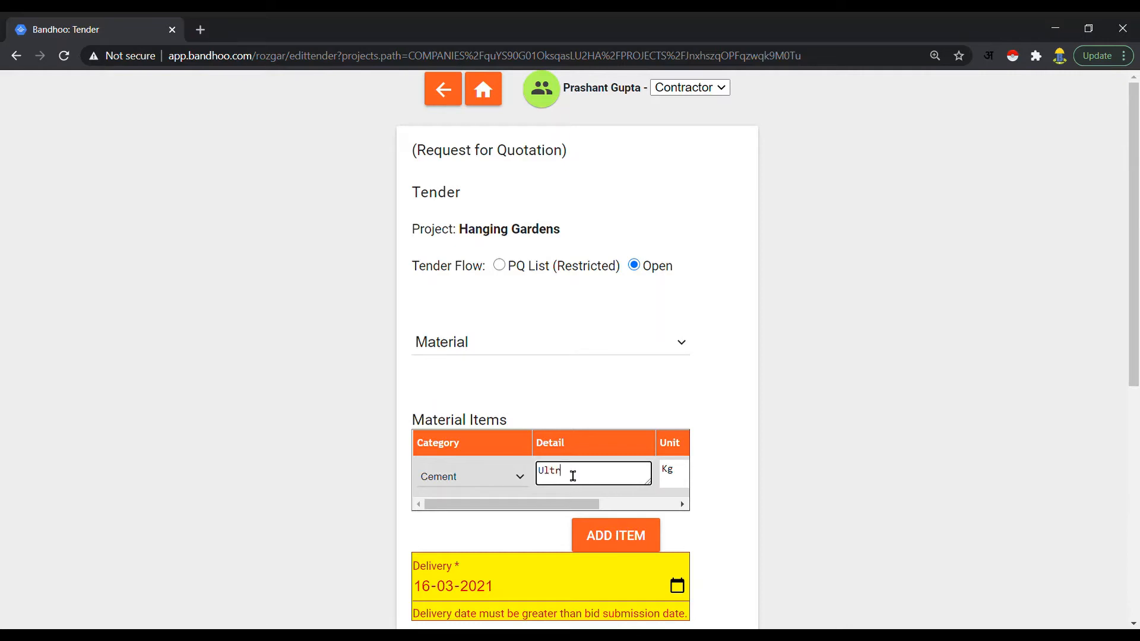
text(atech cement)
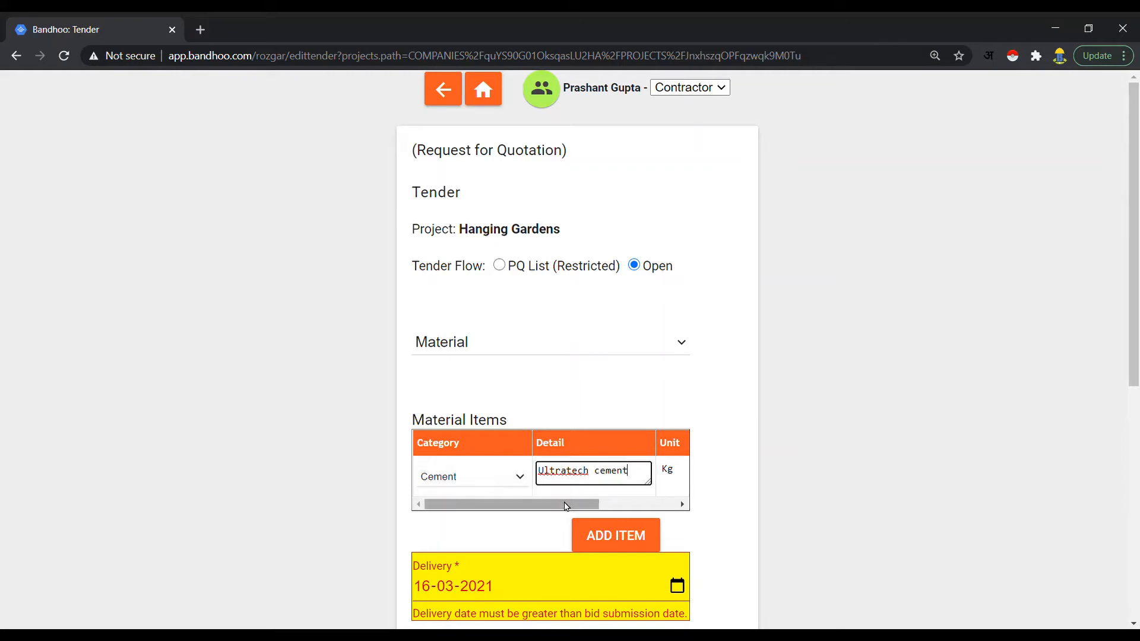
Set the cement item's unit to Bags and its quantity to 50
drag(564, 504, 656, 509)
click(587, 478)
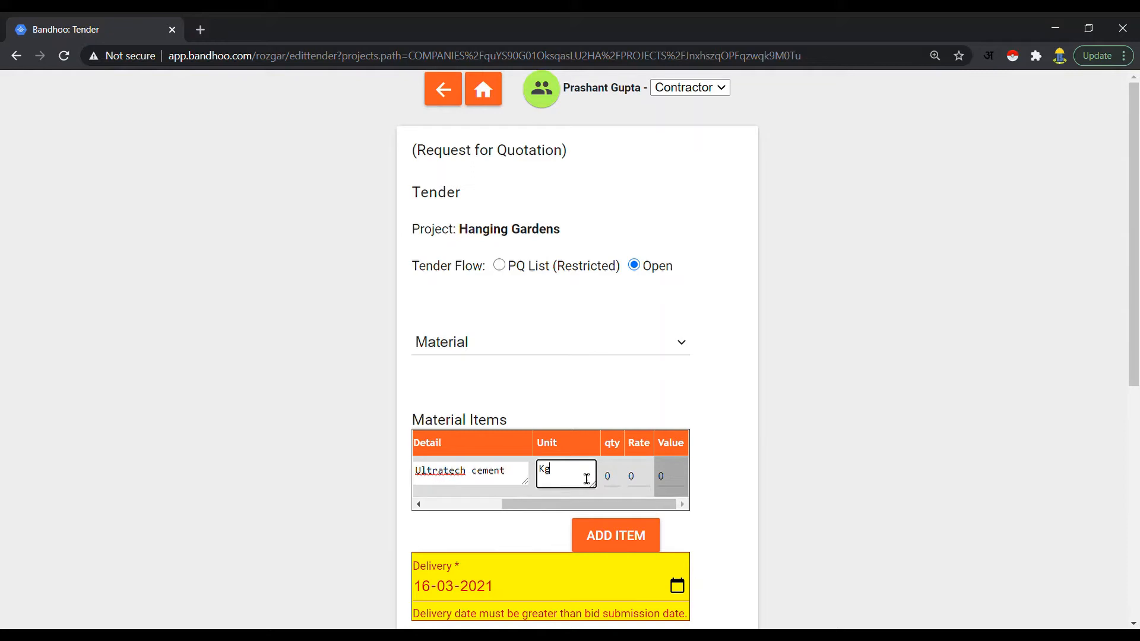
key(BackSpace)
text(Bags)
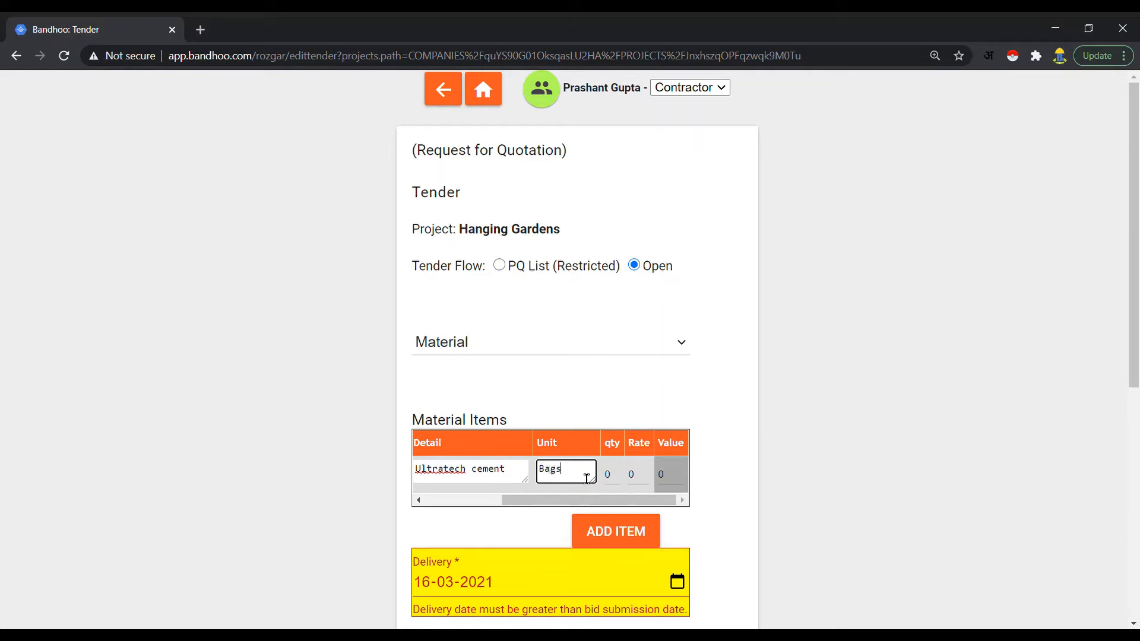
click(619, 480)
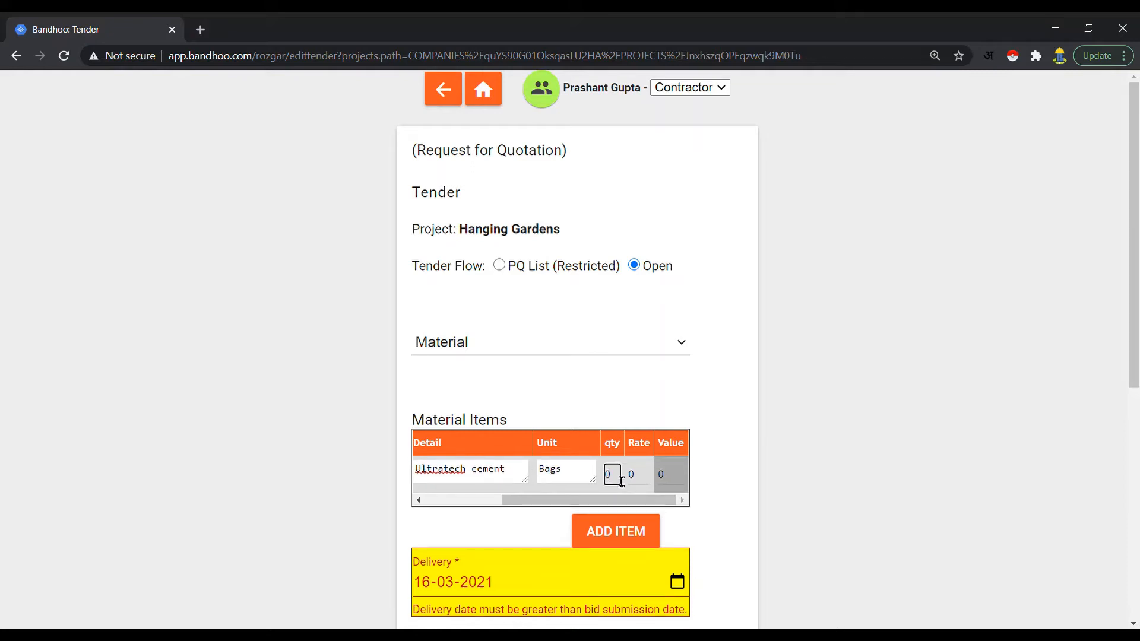
key(BackSpace)
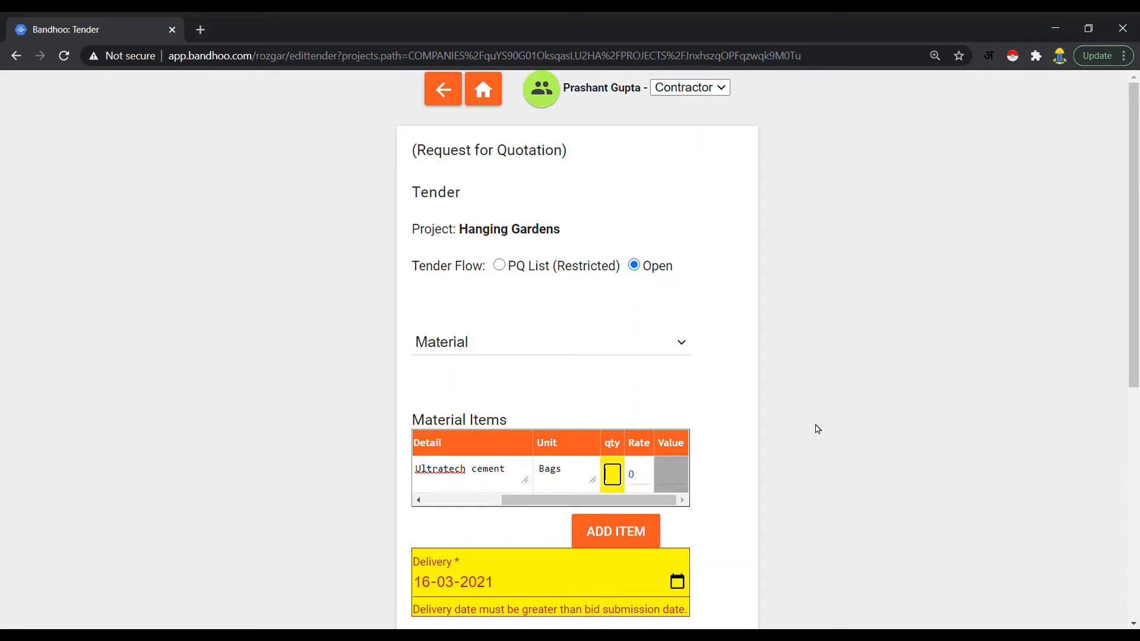
text(50)
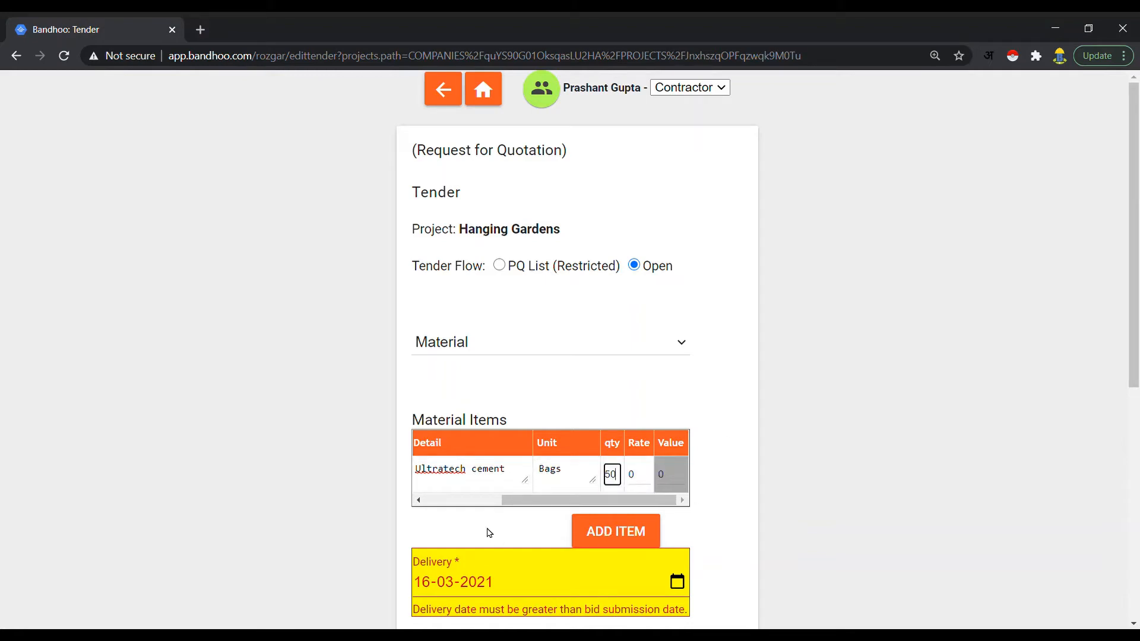
drag(508, 501, 424, 518)
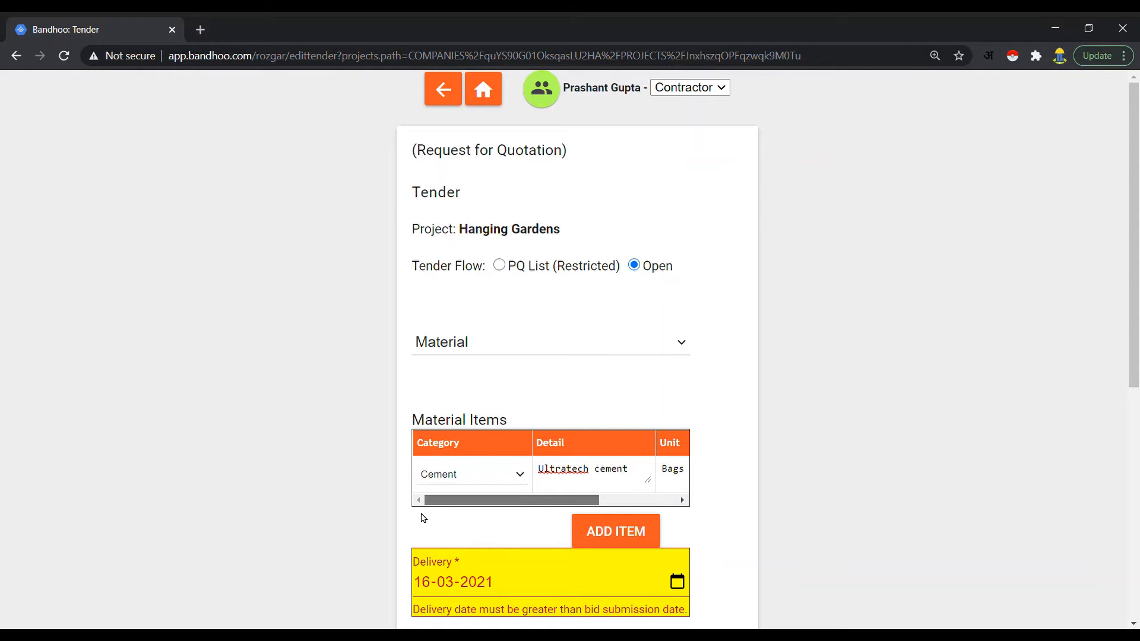
Add a second material item in the chemicals and adhesives category with the detail "Appropriate Detail" and a quantity of 5
click(627, 534)
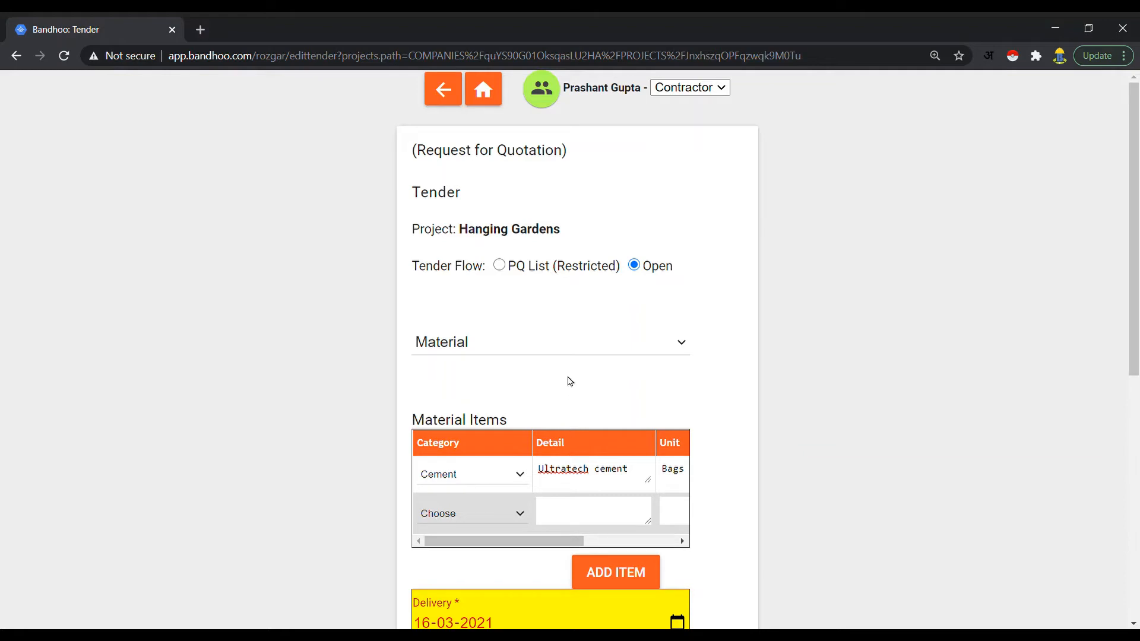
click(528, 321)
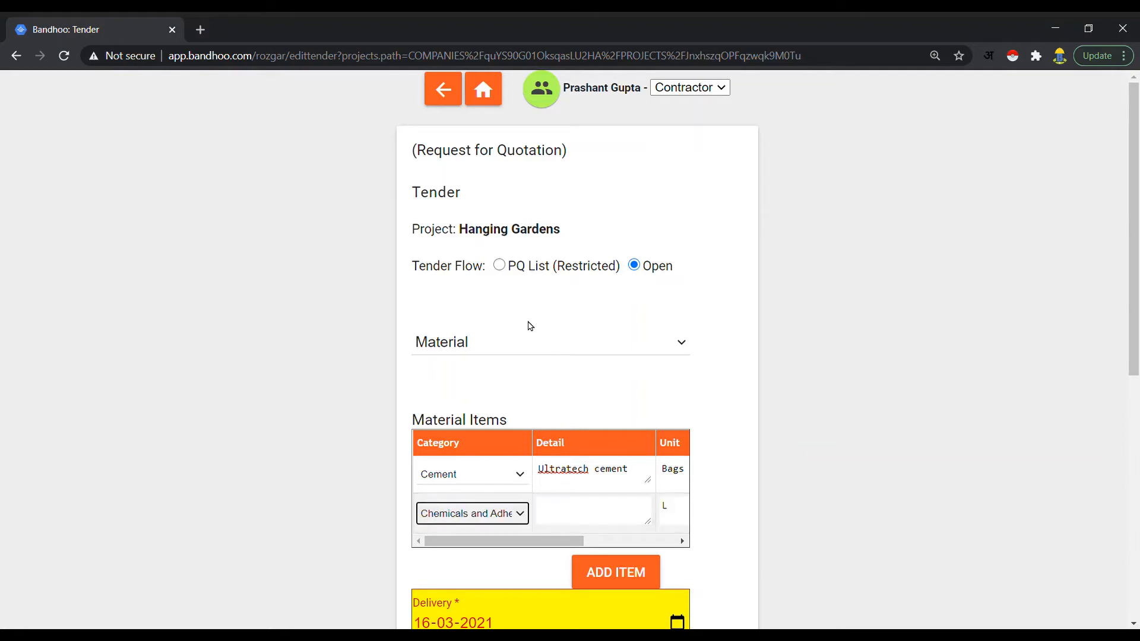
click(567, 515)
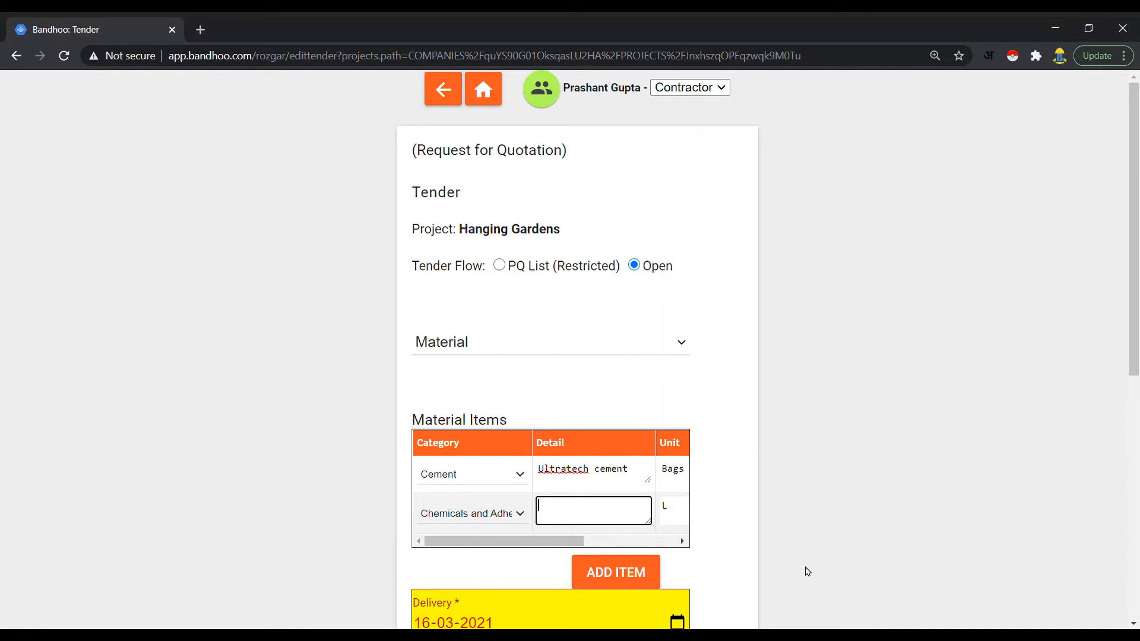
text(Appropriate)
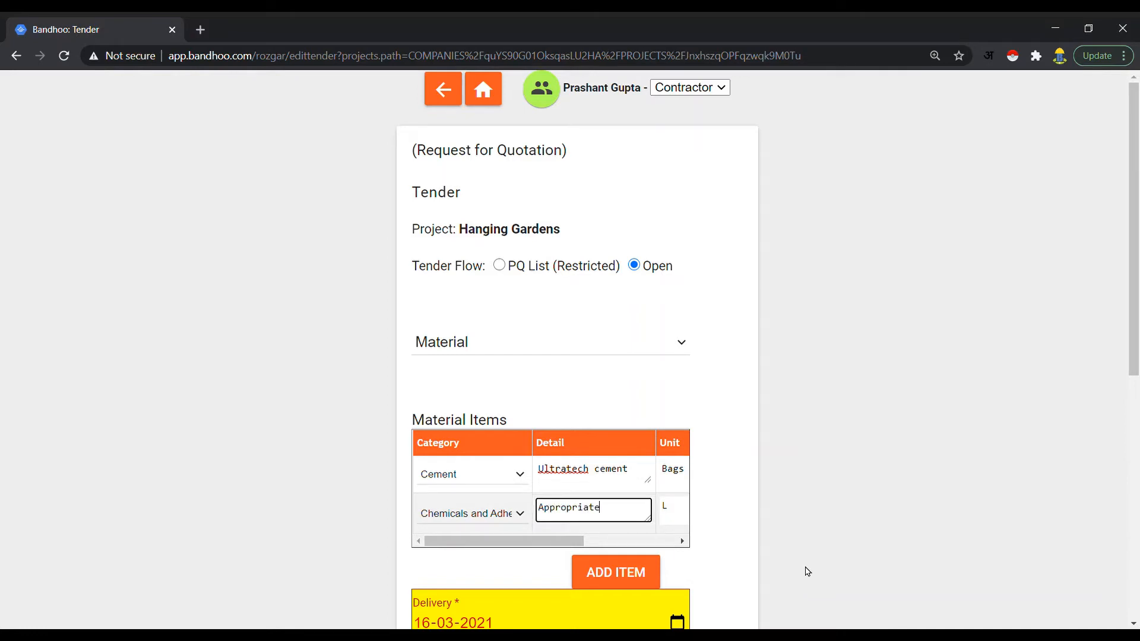
text( Detail)
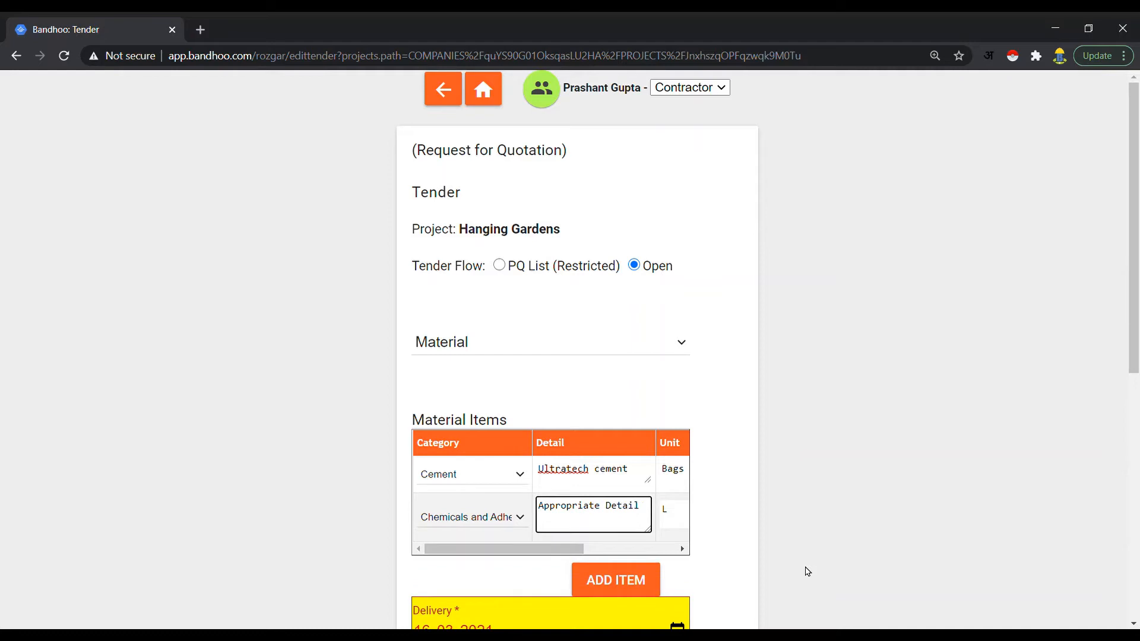
drag(579, 549, 675, 564)
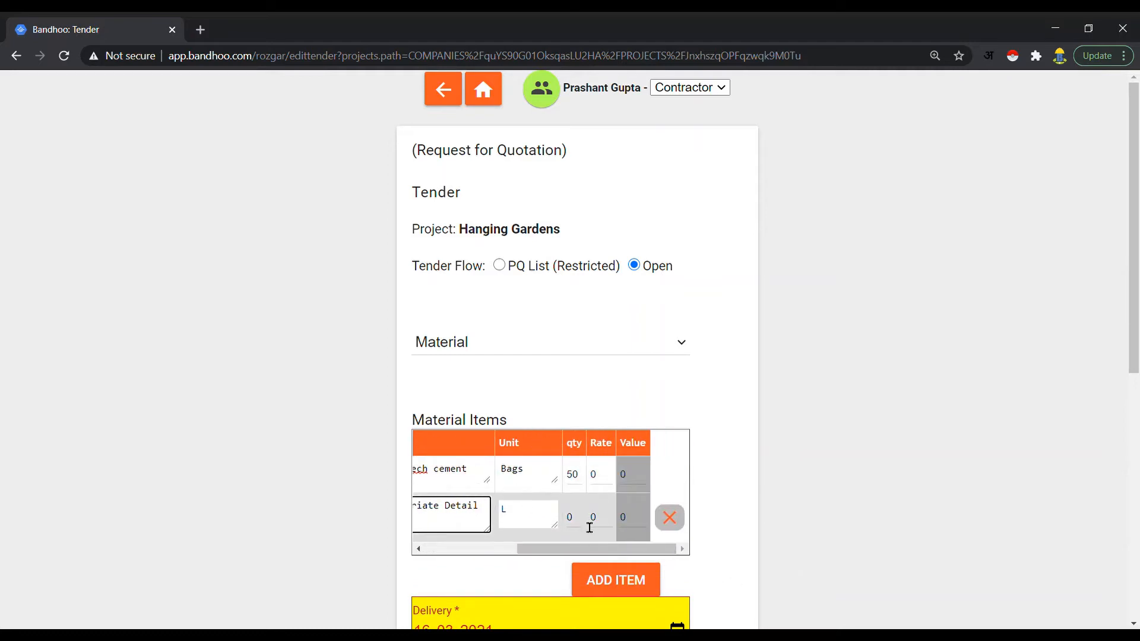
click(570, 519)
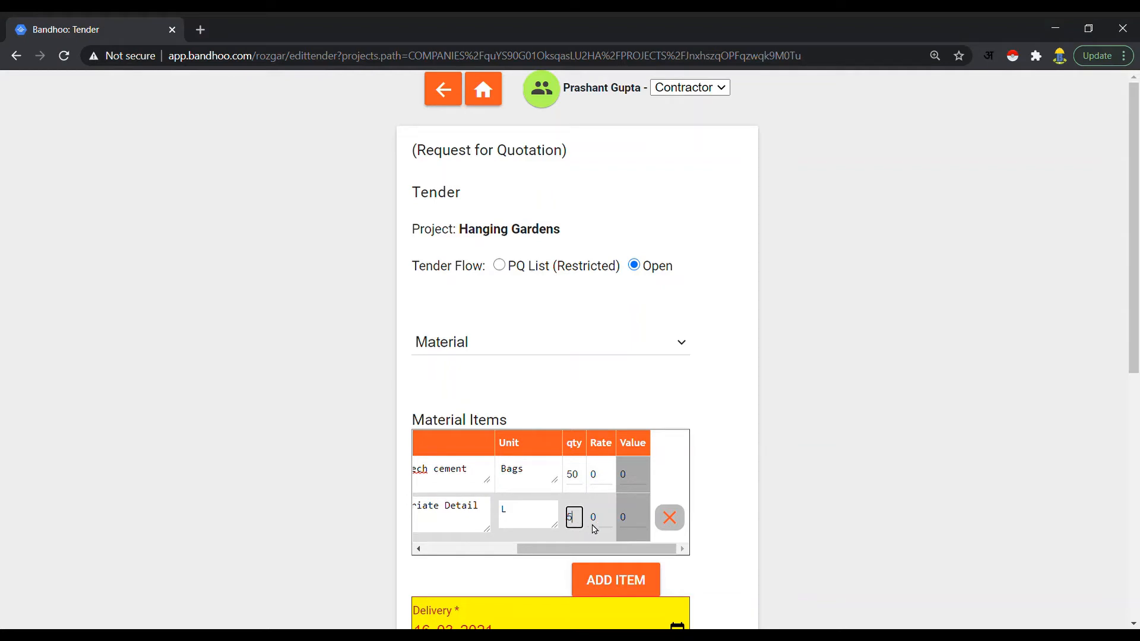
click(727, 541)
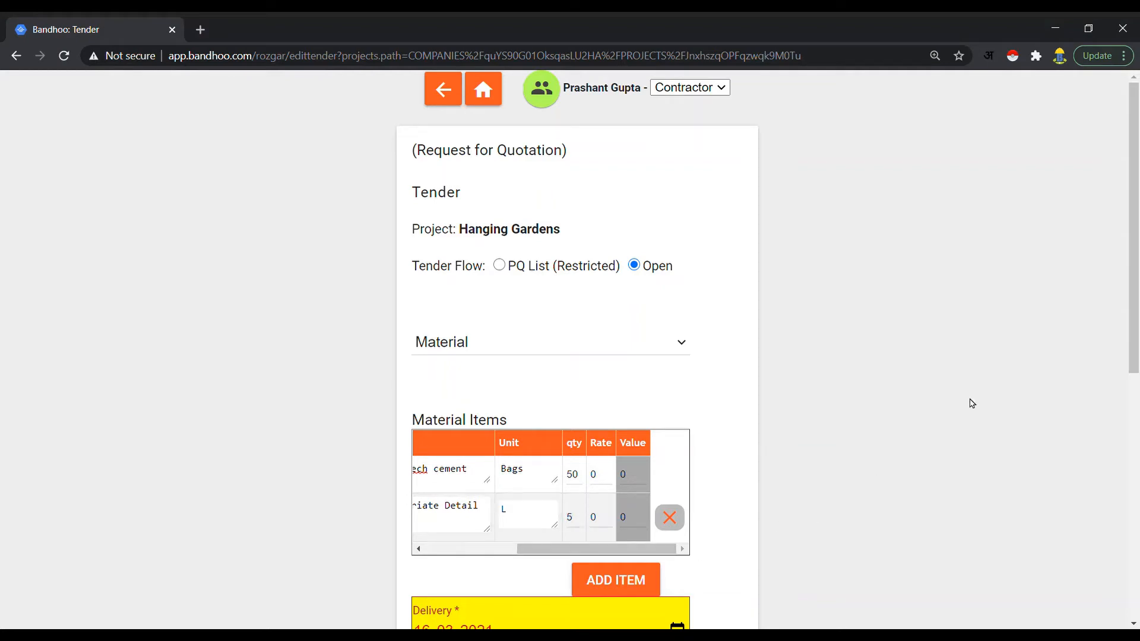
Set the delivery date to 01-04-2021 and enter "30 days credit" as the credit terms
drag(1134, 321, 1134, 399)
scroll(860, 373, down, 1)
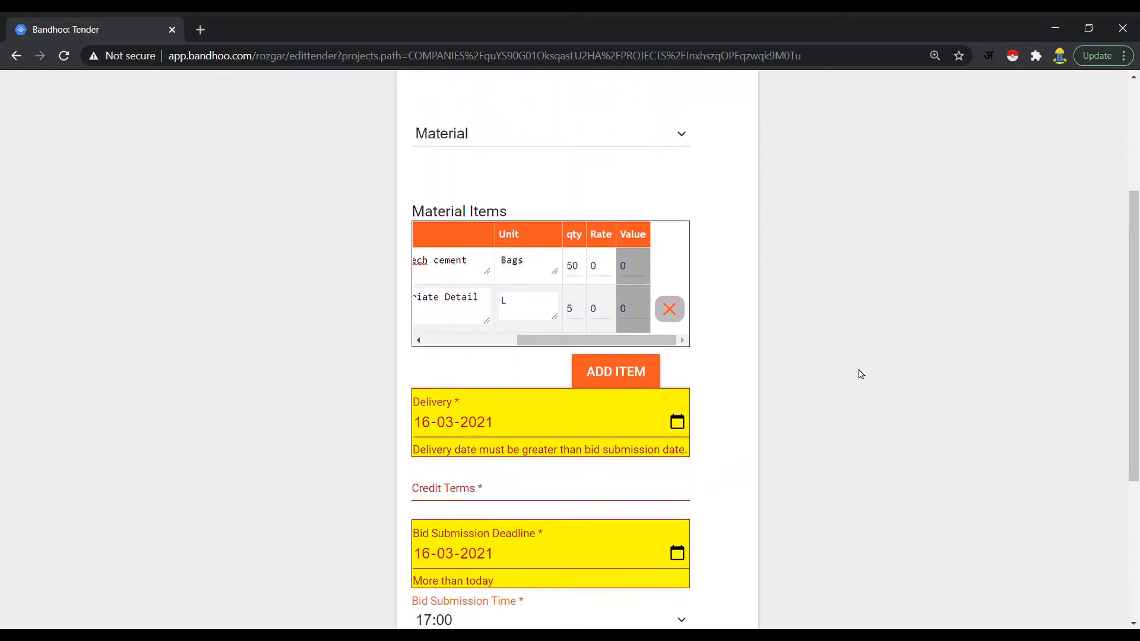
click(678, 424)
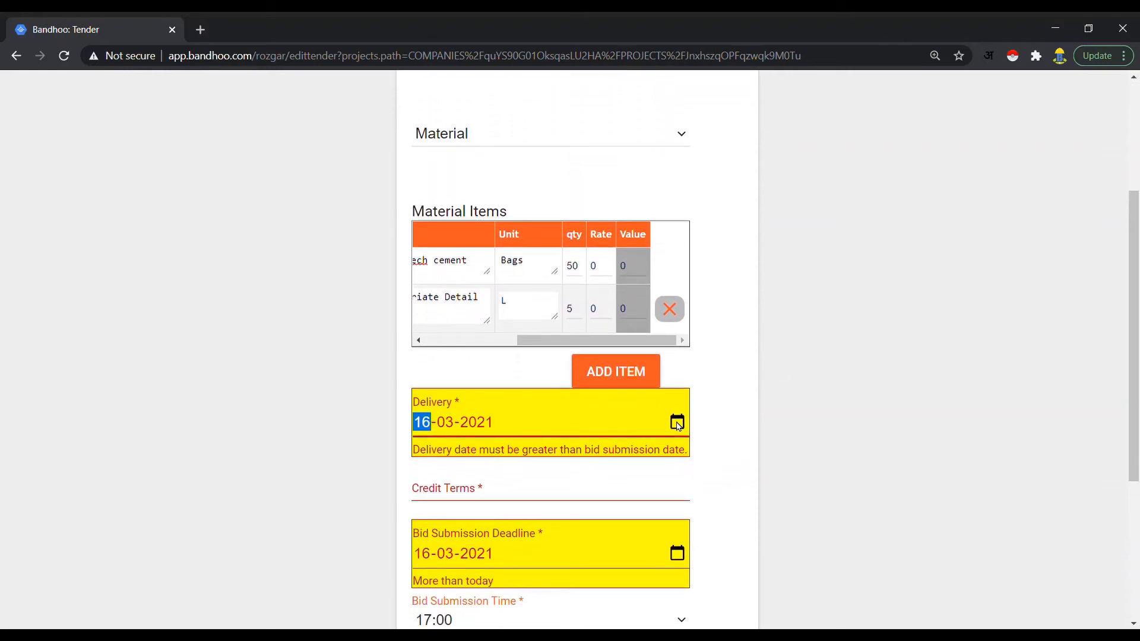
click(518, 340)
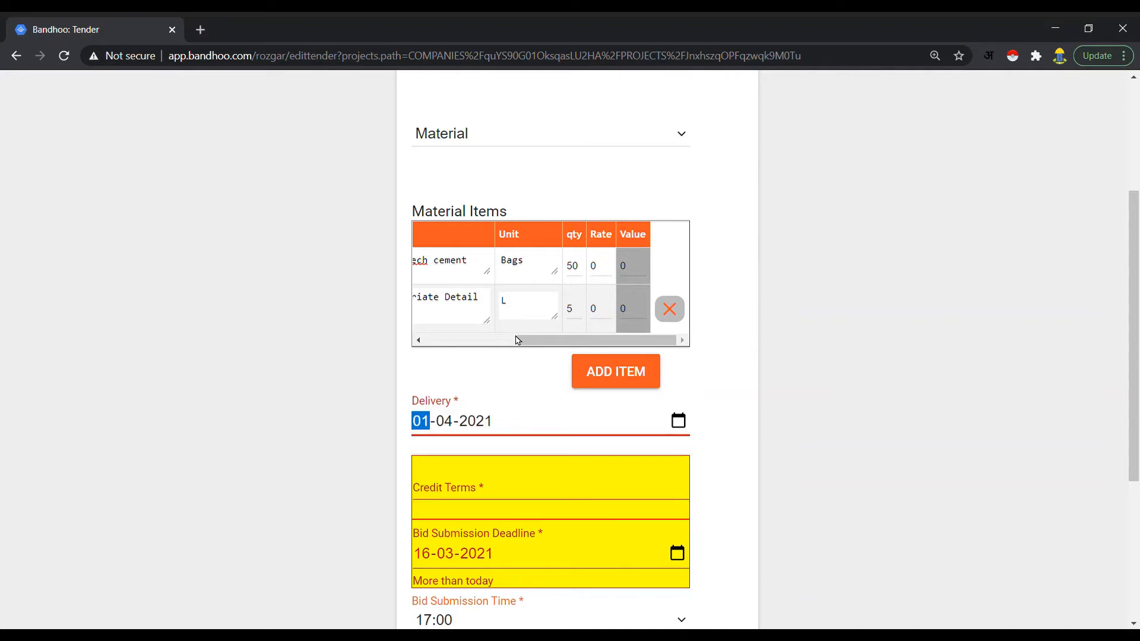
click(536, 507)
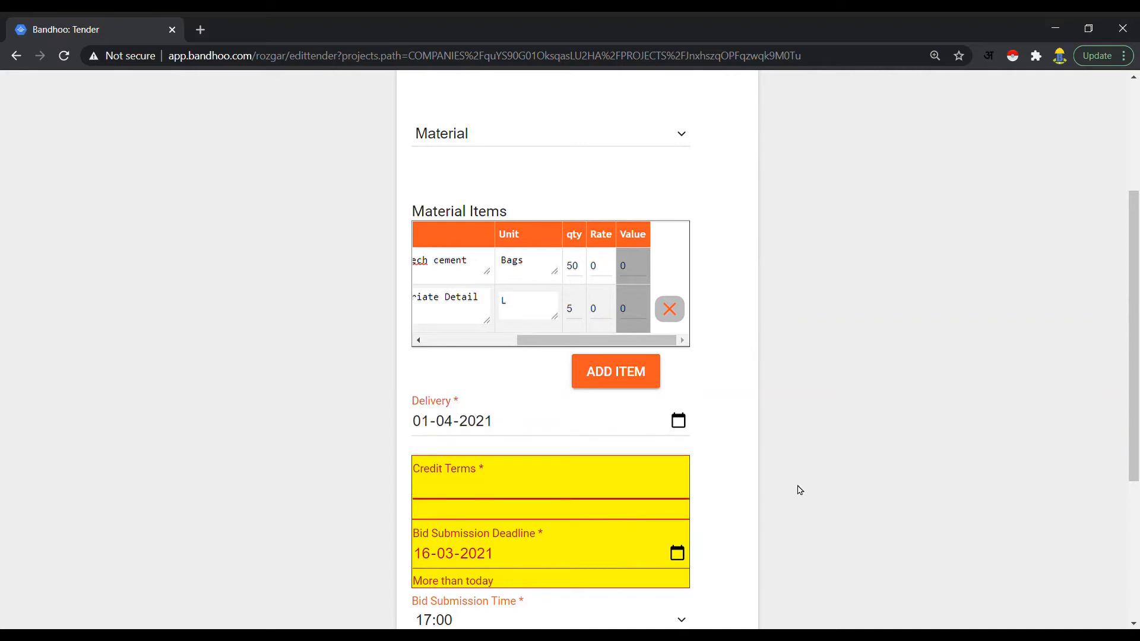
text(30 day)
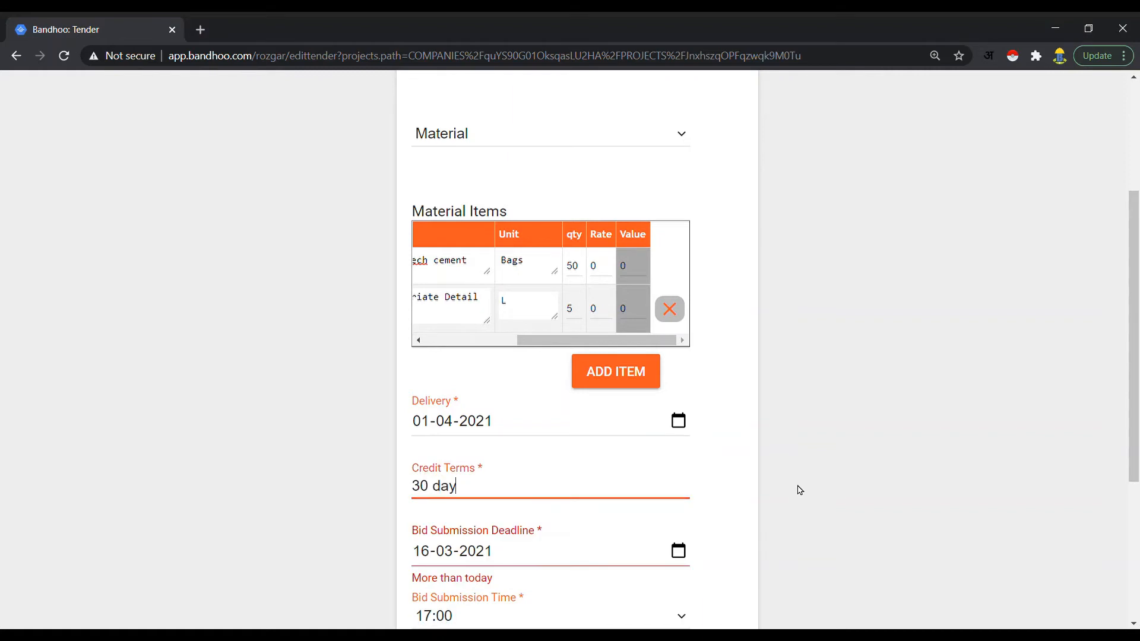
text(s dredit)
Set the bid submission deadline to 19-03-2021
drag(1135, 437, 1137, 502)
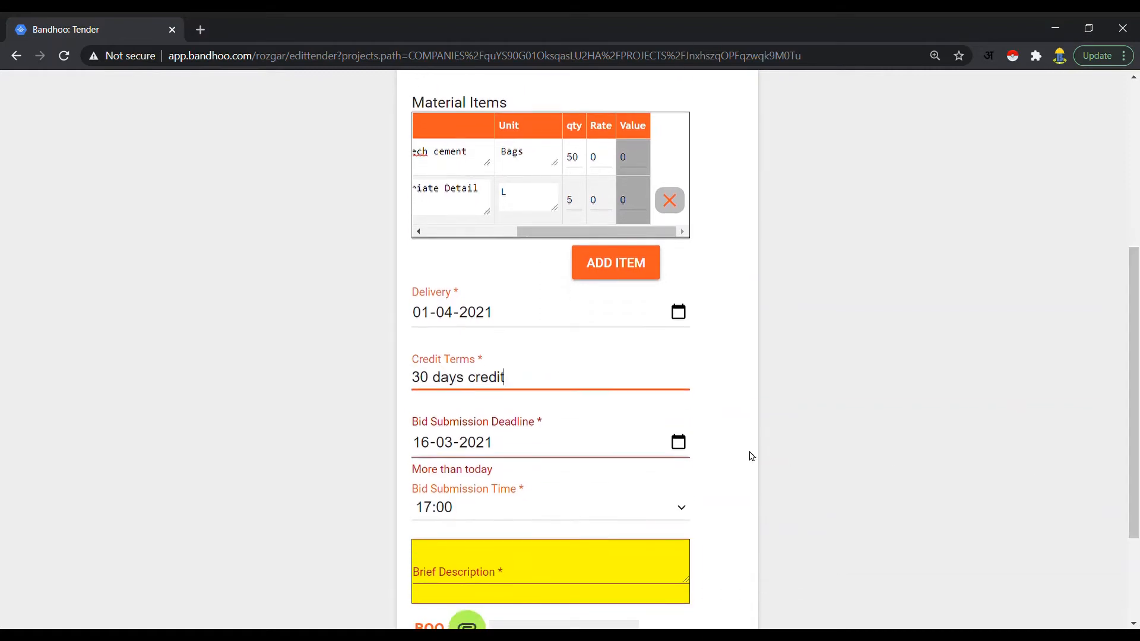
click(680, 450)
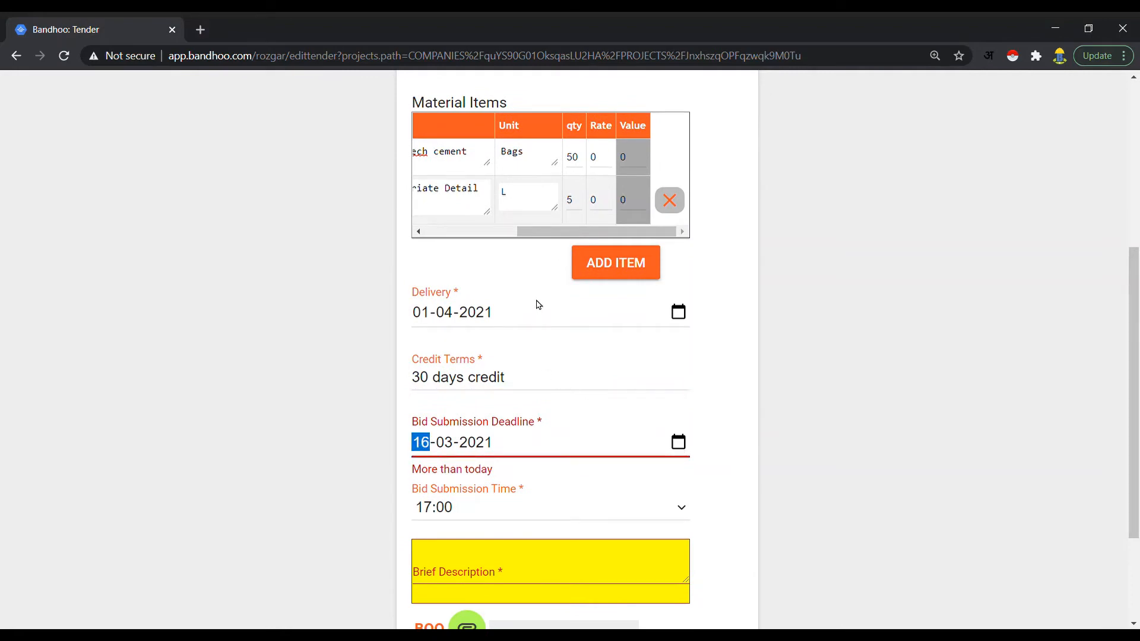
key(Up)
key(Up)
key(Up)
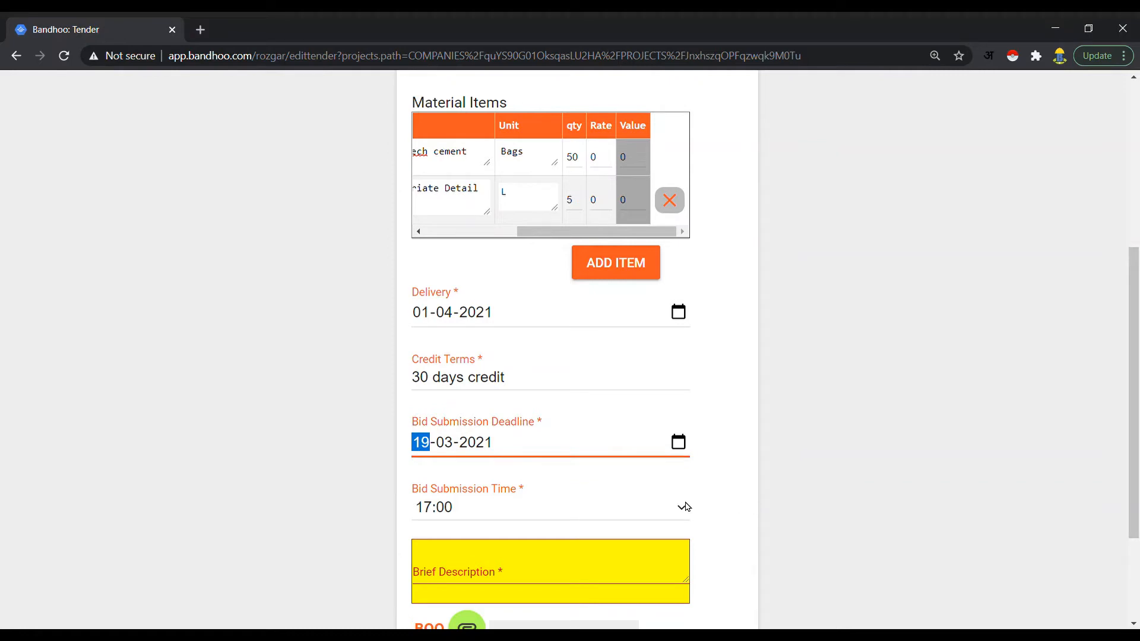
Enter the brief description "Space for adding any comments so that the supplier knows about this." and save the tender
drag(1132, 493, 1137, 591)
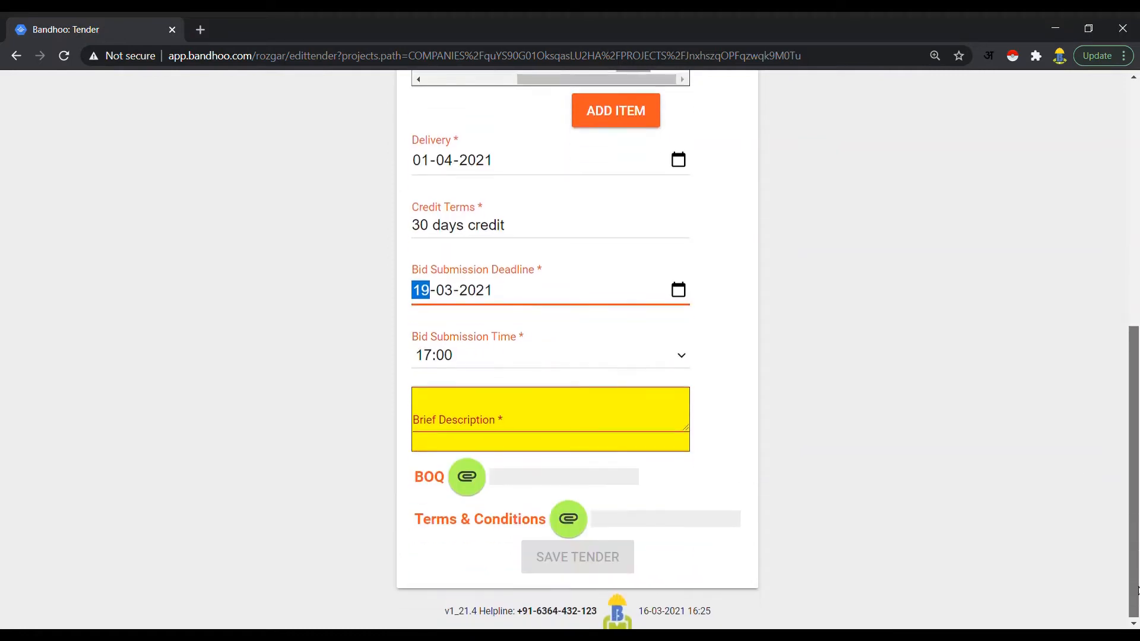
click(615, 425)
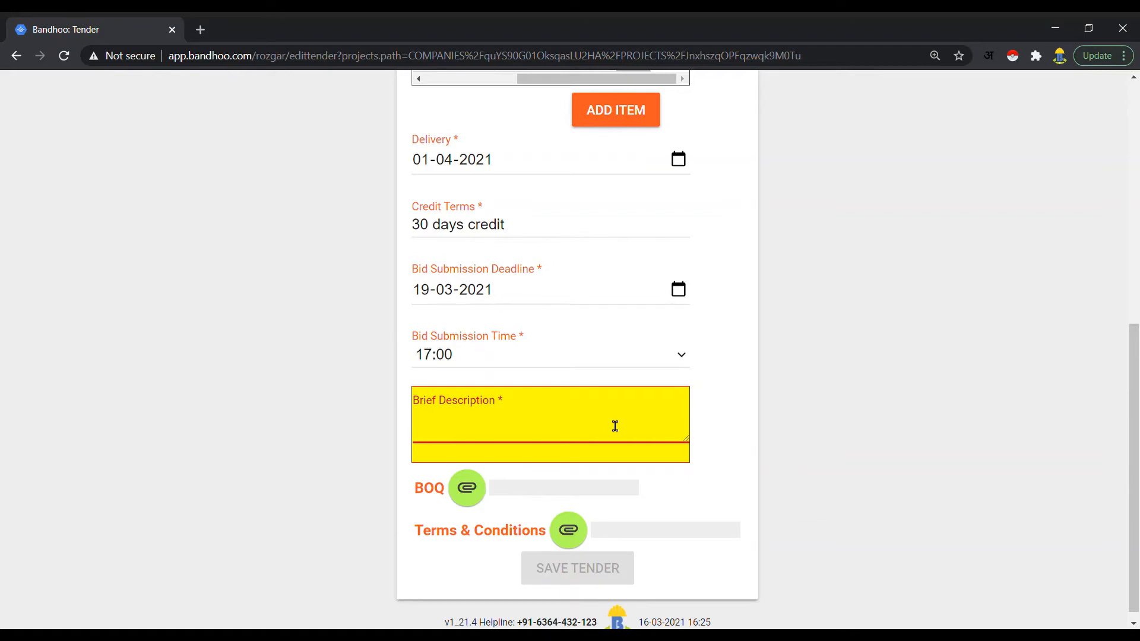
text(Space f)
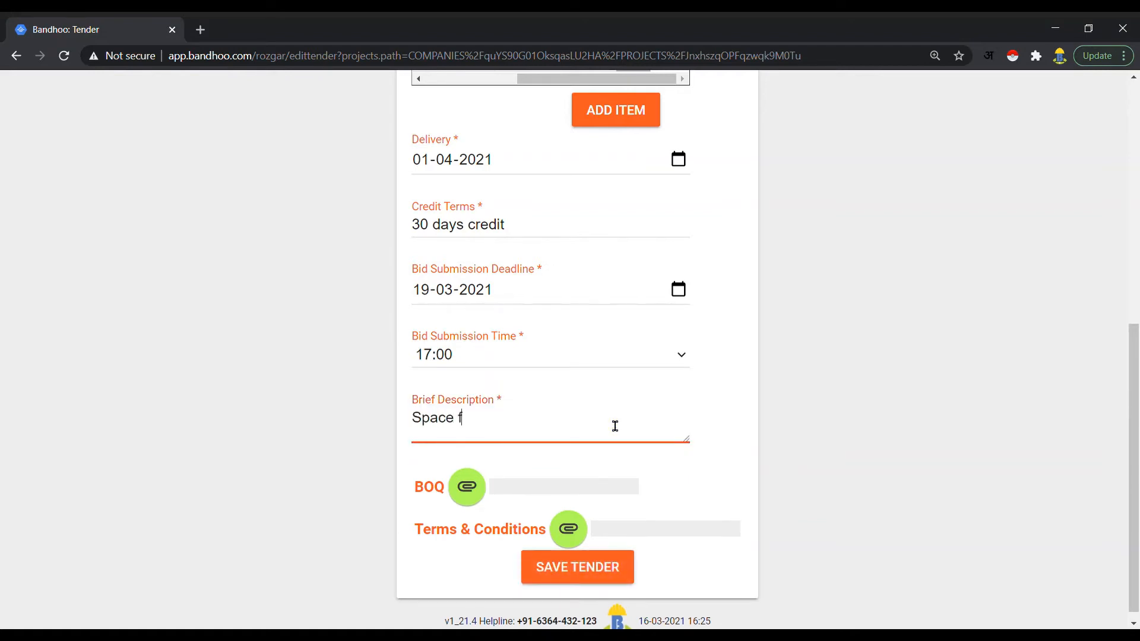
text(or adding any d)
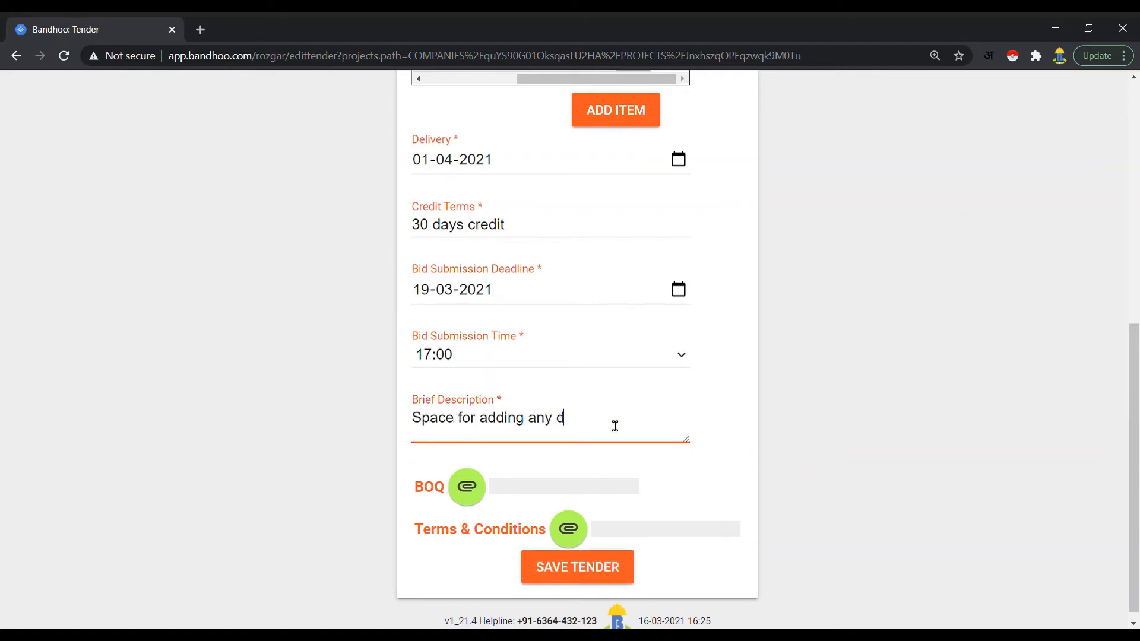
key(BackSpace)
text(comments so that the su)
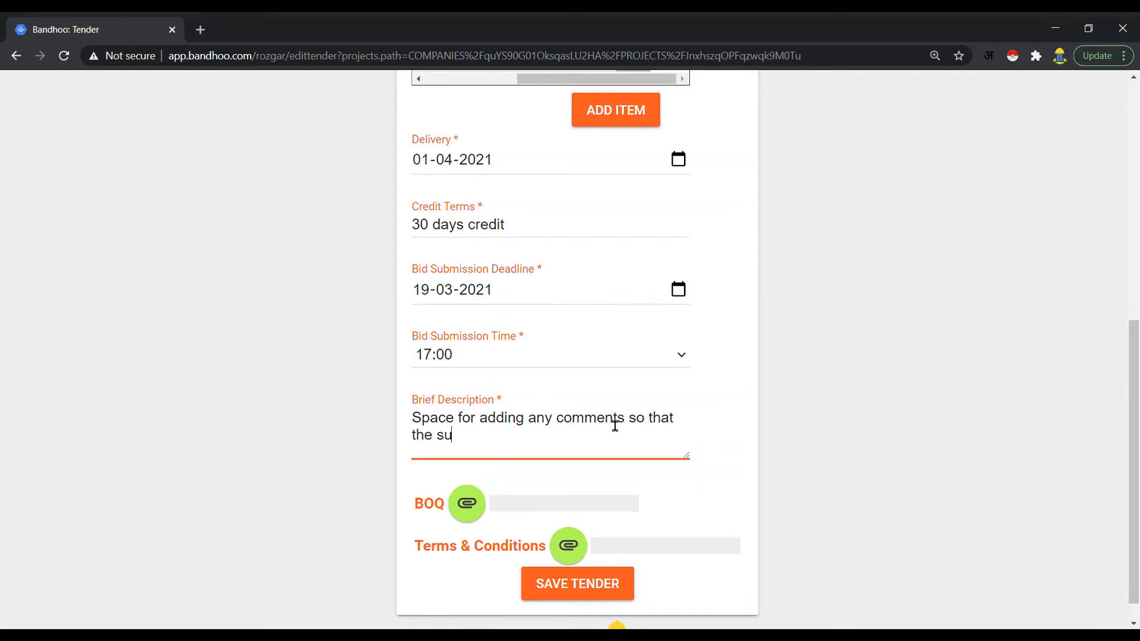
text(pplier knows about this.)
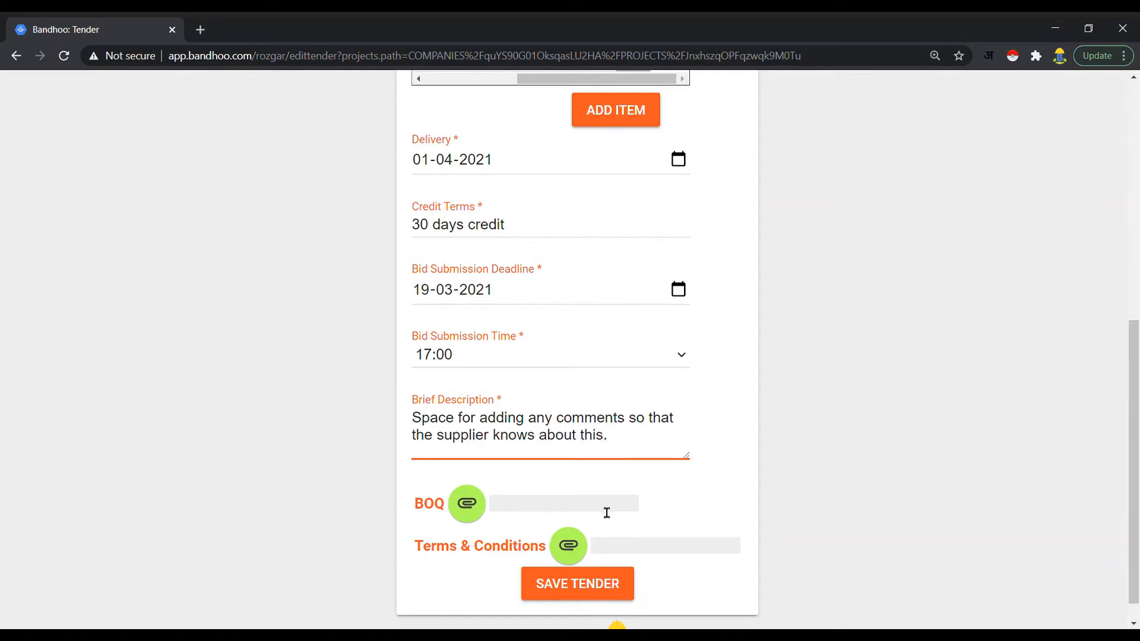
scroll(1132, 564, down, 1)
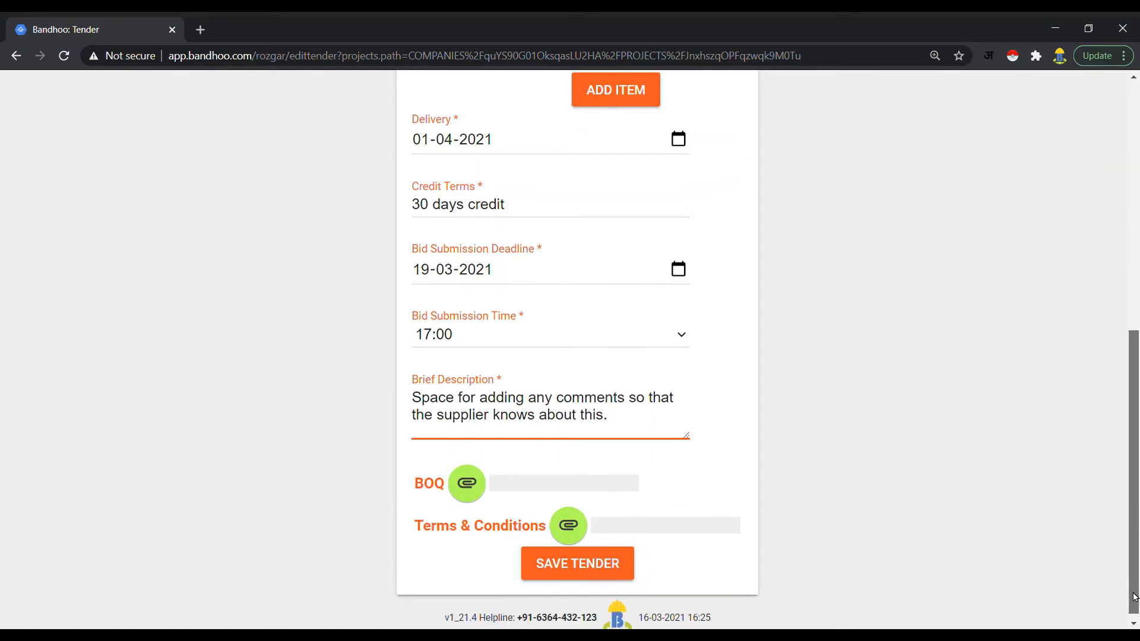
click(590, 563)
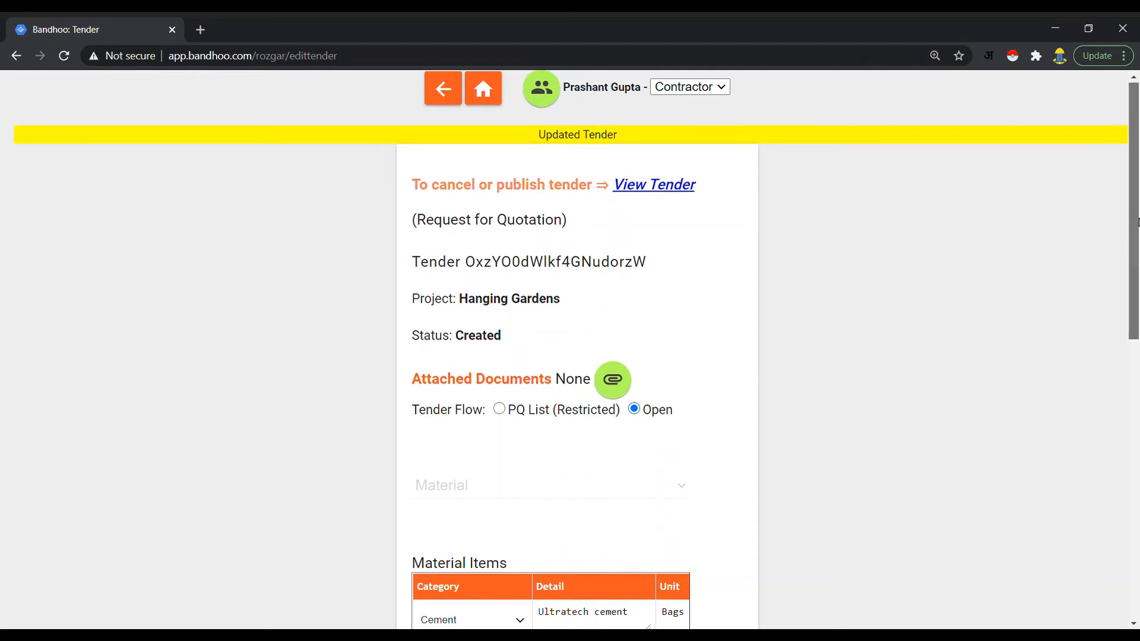
Open the saved tender's view page and review its project details, material items and brief description
mouse_move(1132, 237)
mouse_down()
mouse_move(1133, 516)
mouse_move(1132, 237)
mouse_up()
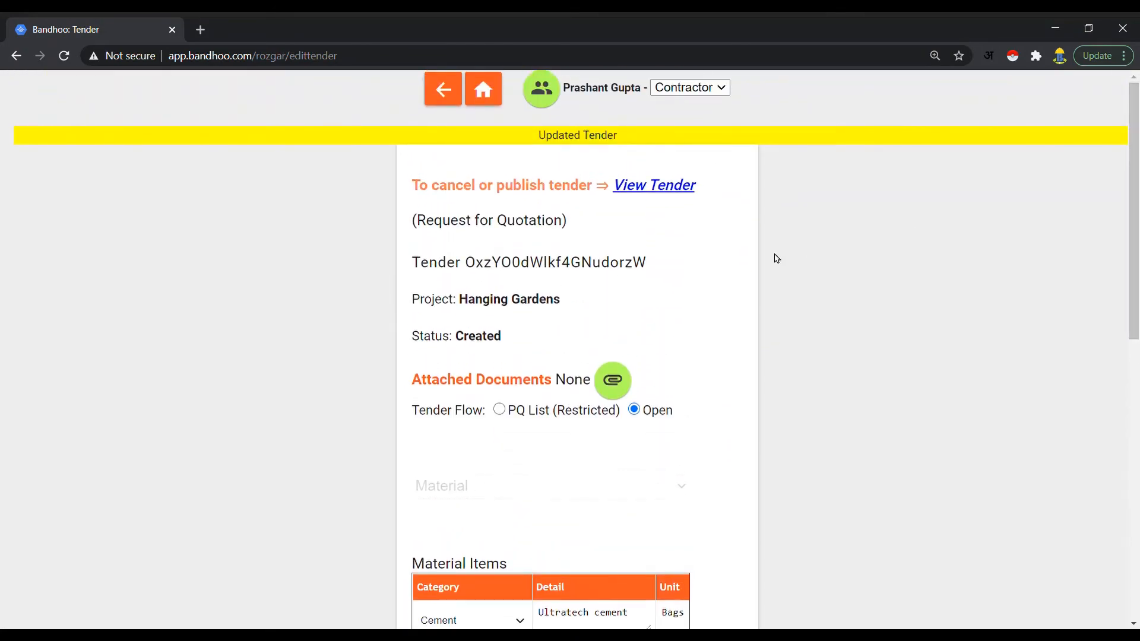
click(677, 188)
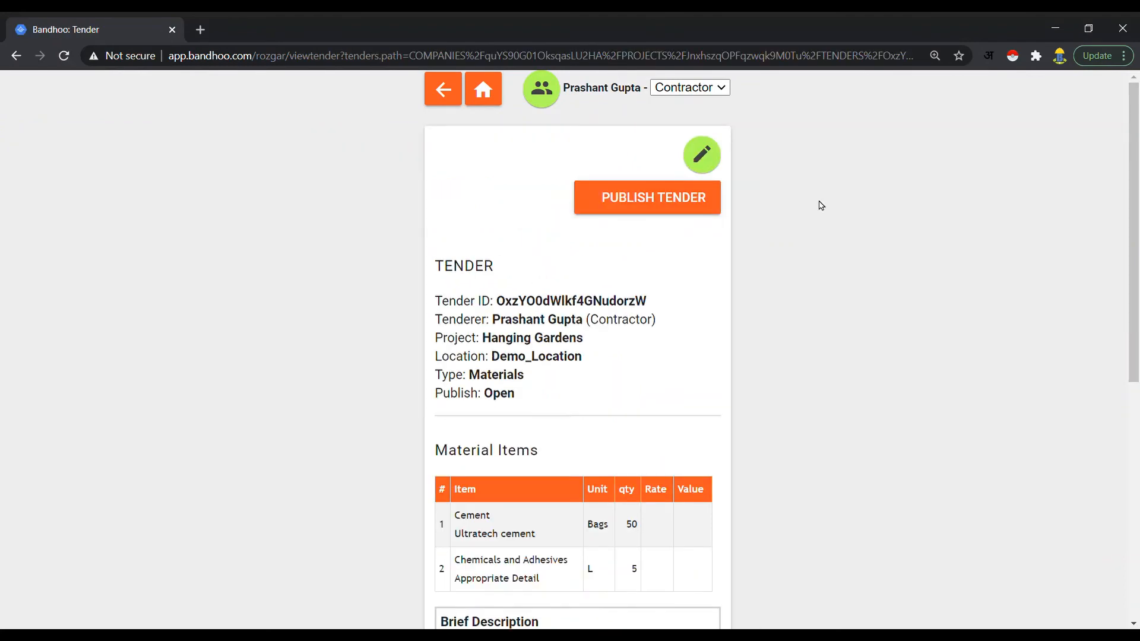
drag(1133, 214, 1137, 258)
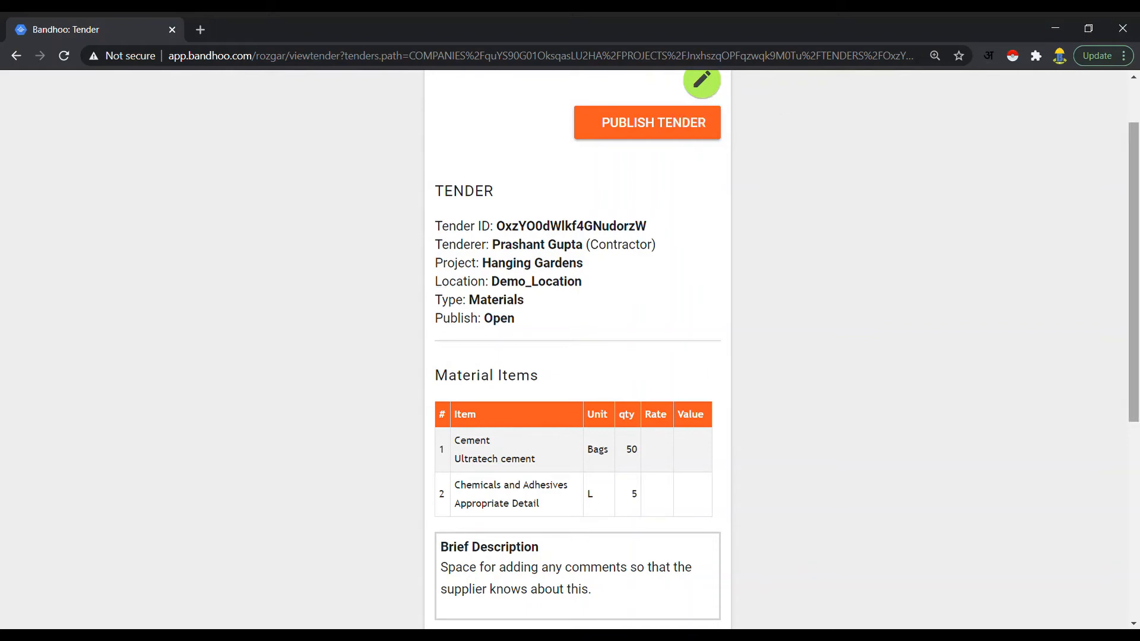
drag(1132, 269, 1132, 229)
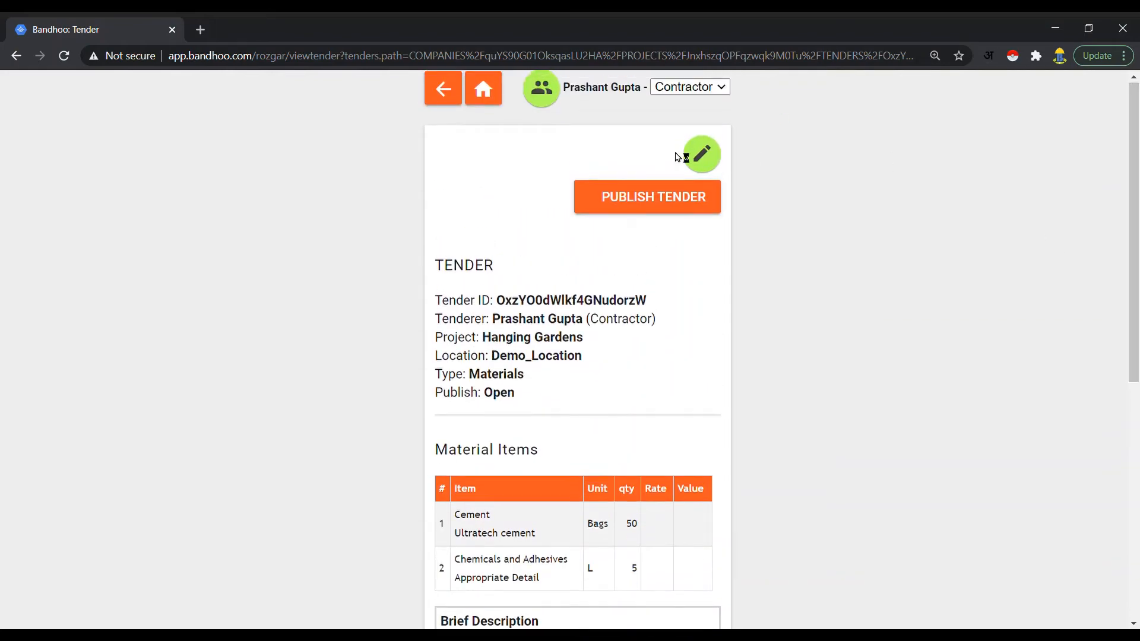
Reopen the tender for editing, change the credit terms to "60 days credit" and save the tender
click(713, 155)
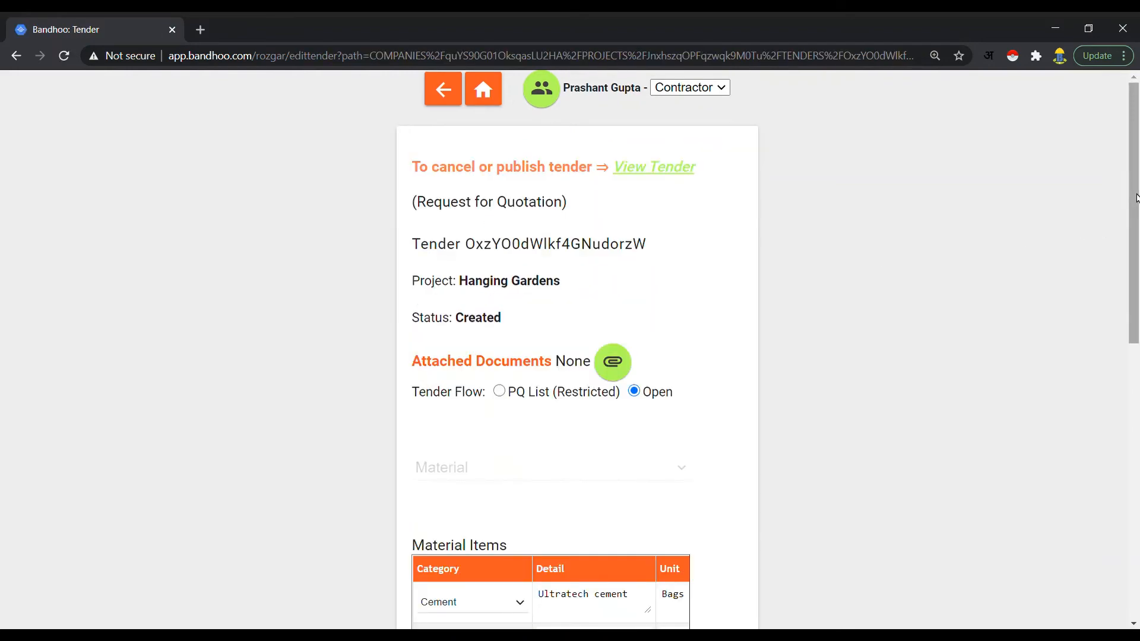
drag(1134, 199, 1134, 331)
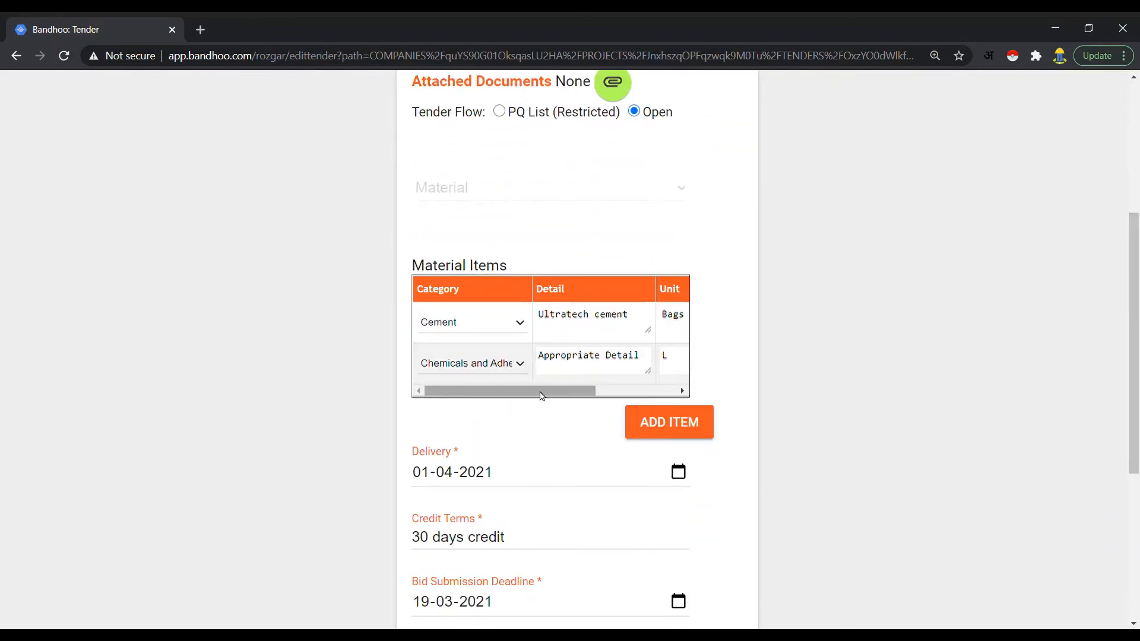
drag(545, 393, 661, 395)
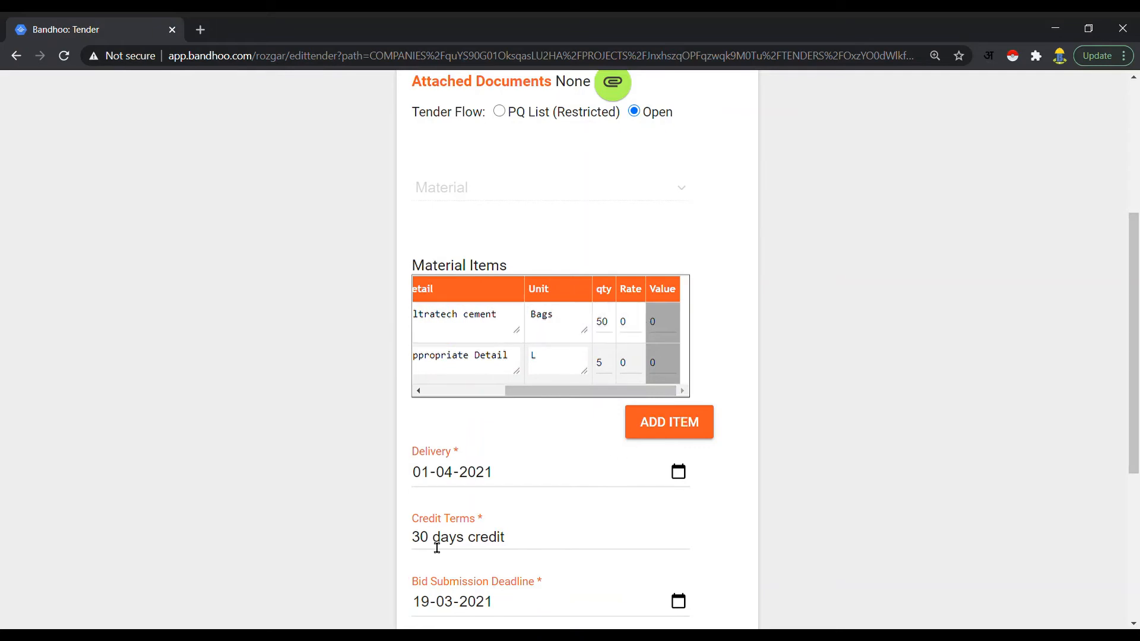
drag(431, 542, 403, 544)
text(60)
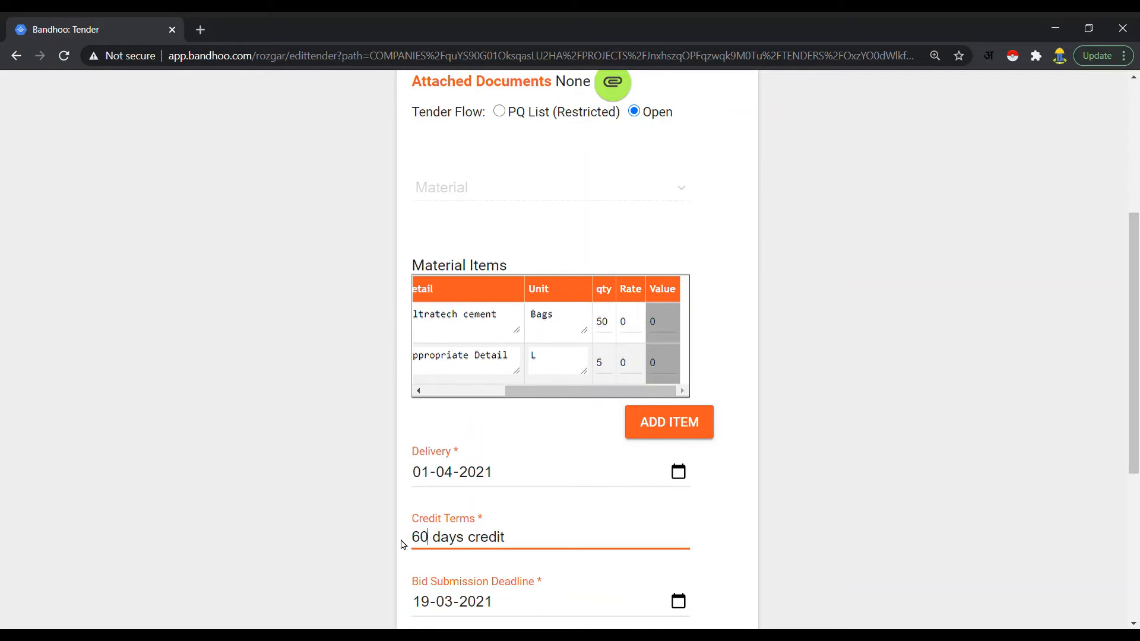
click(914, 480)
drag(1134, 402, 1134, 552)
click(547, 561)
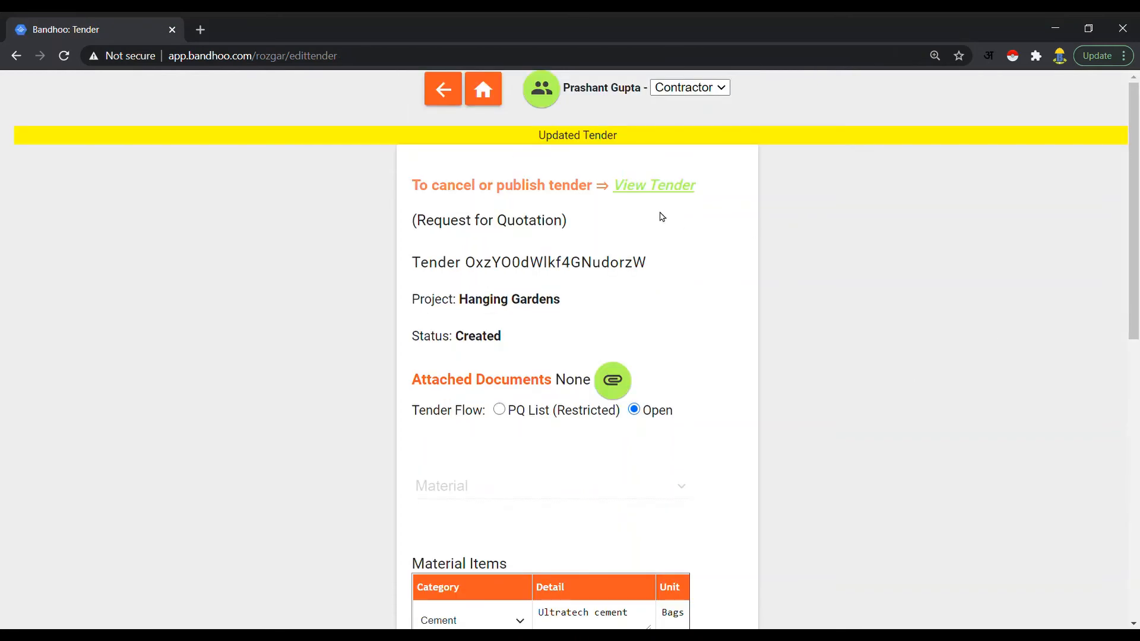
View the updated tender again and check its details and material items before publishing
click(667, 189)
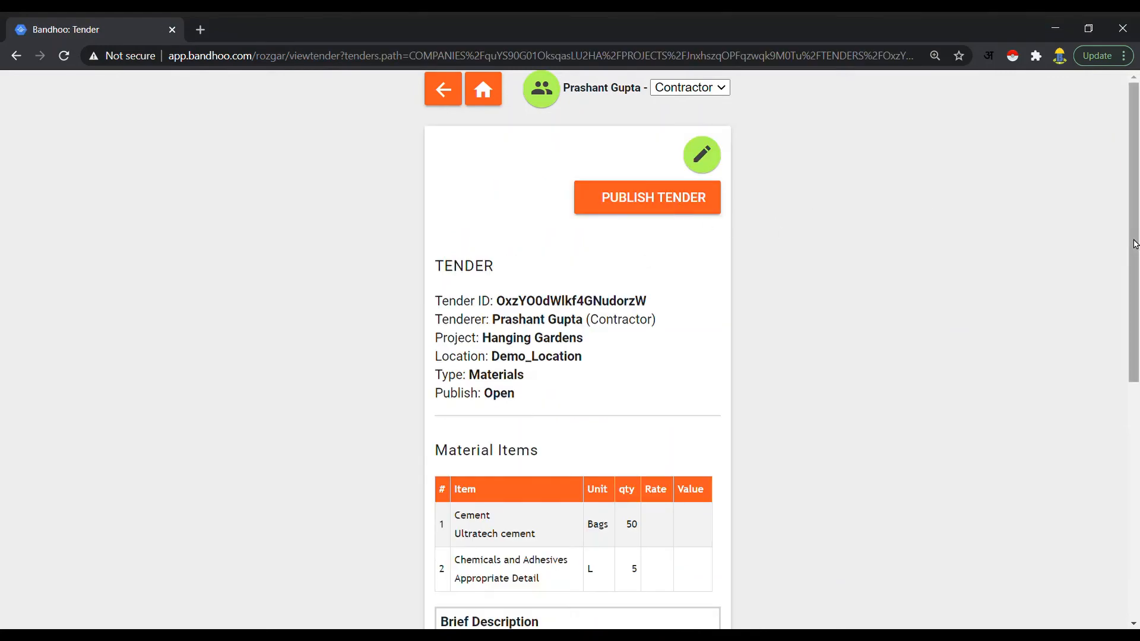
drag(1134, 218, 1134, 254)
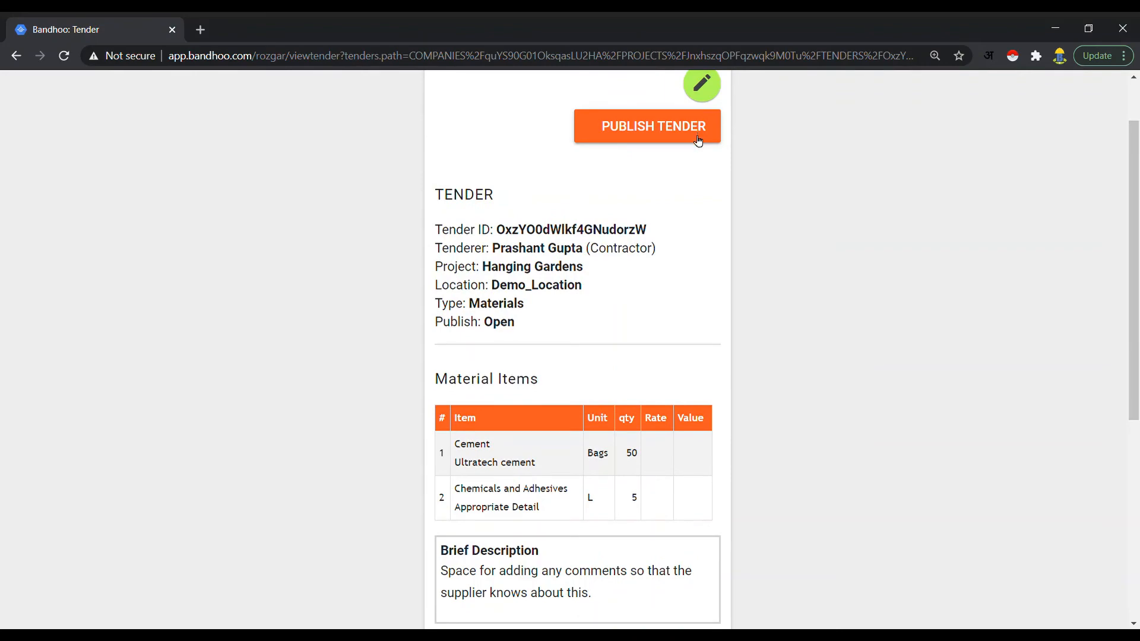
drag(1134, 294, 1134, 255)
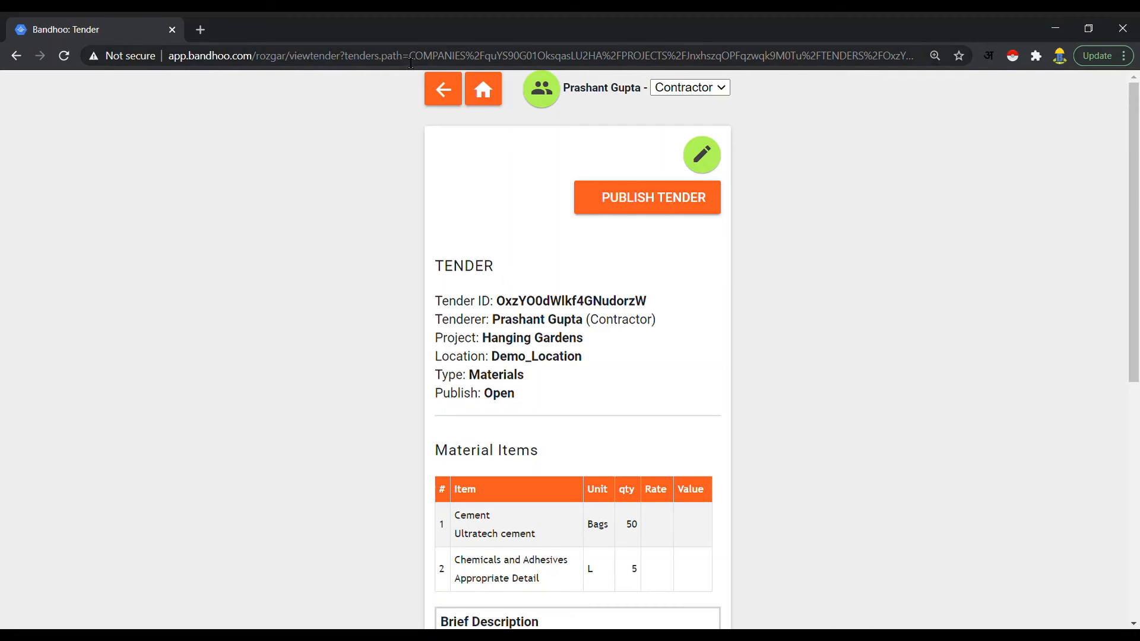
Leave the tender without publishing it and open the contractor's PQ lists from the home page
click(443, 89)
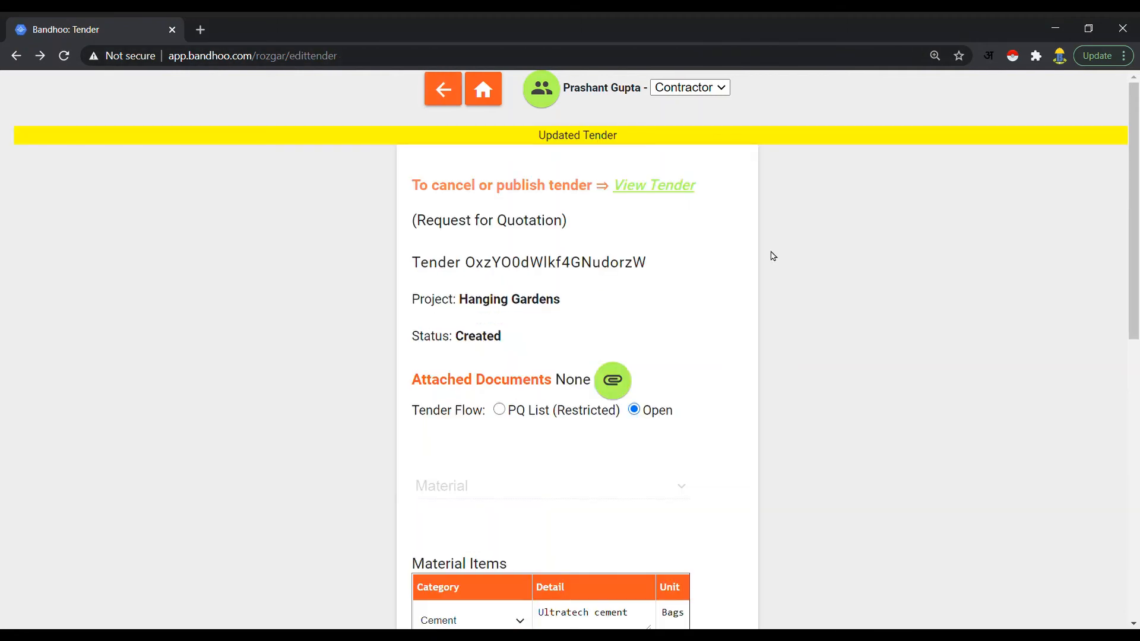
click(483, 90)
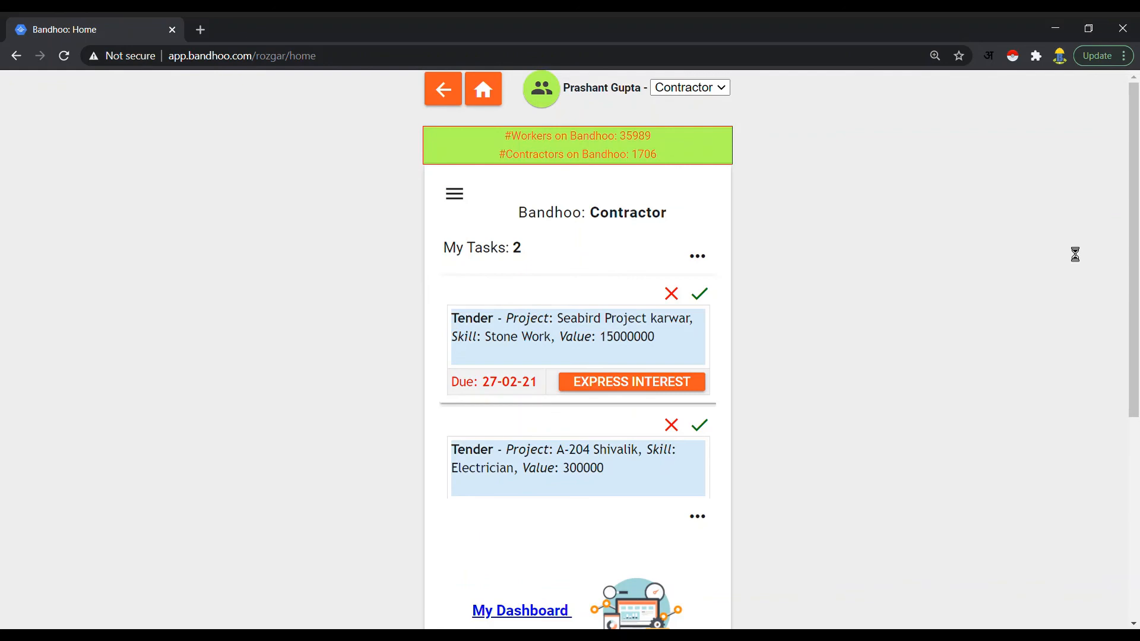
drag(1127, 254, 1126, 535)
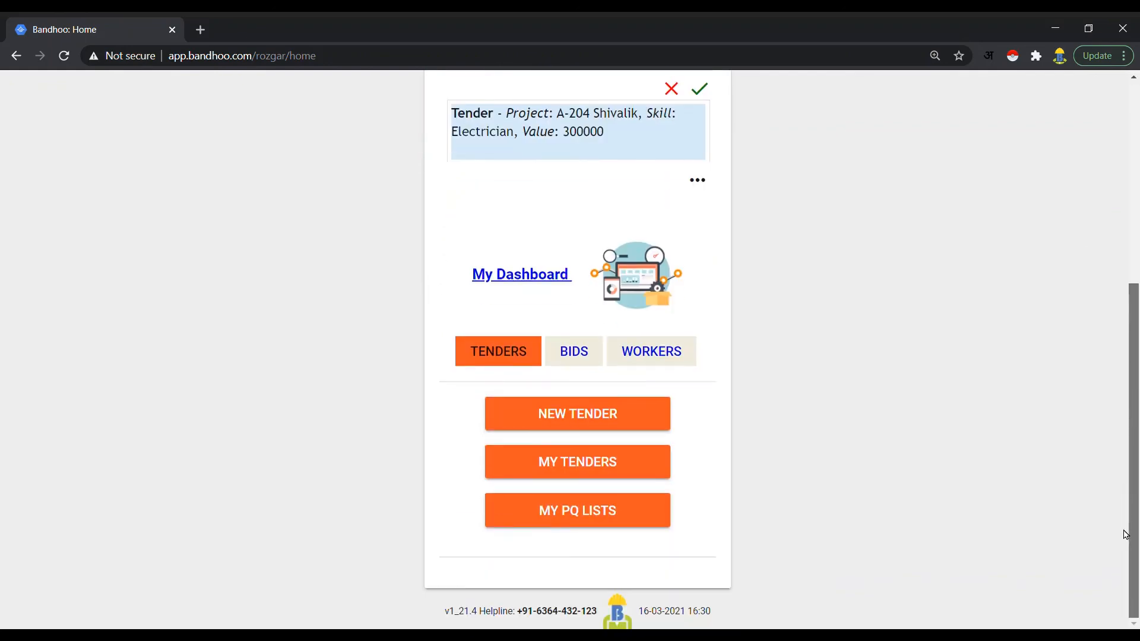
click(532, 512)
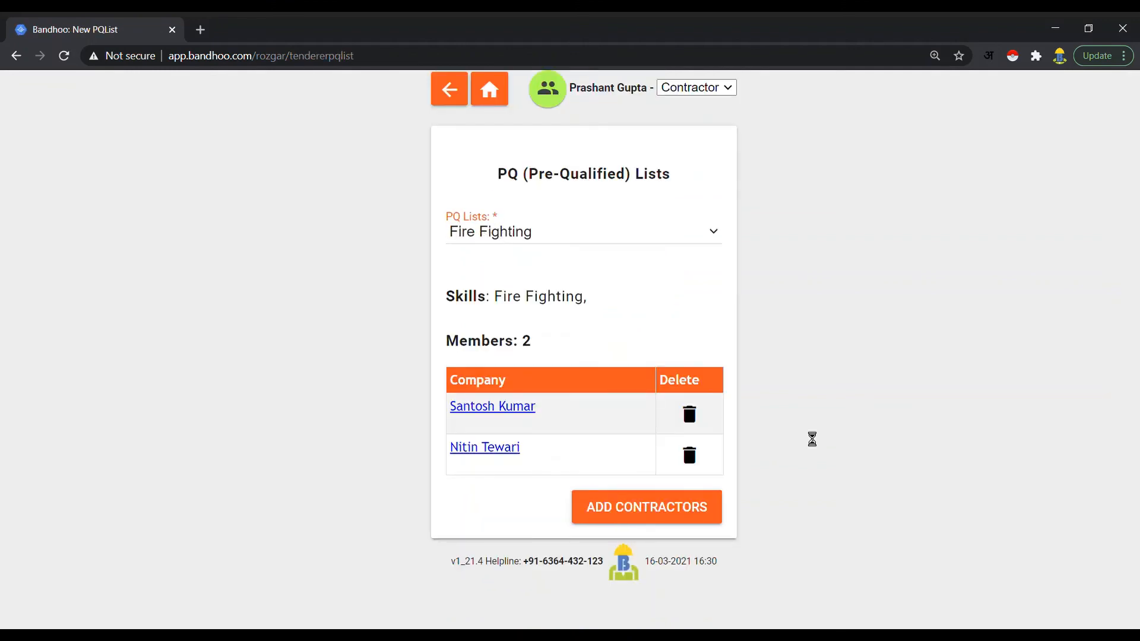
Show the members of the Flooring PQ list and switch back to the Fire Fighting list
click(715, 233)
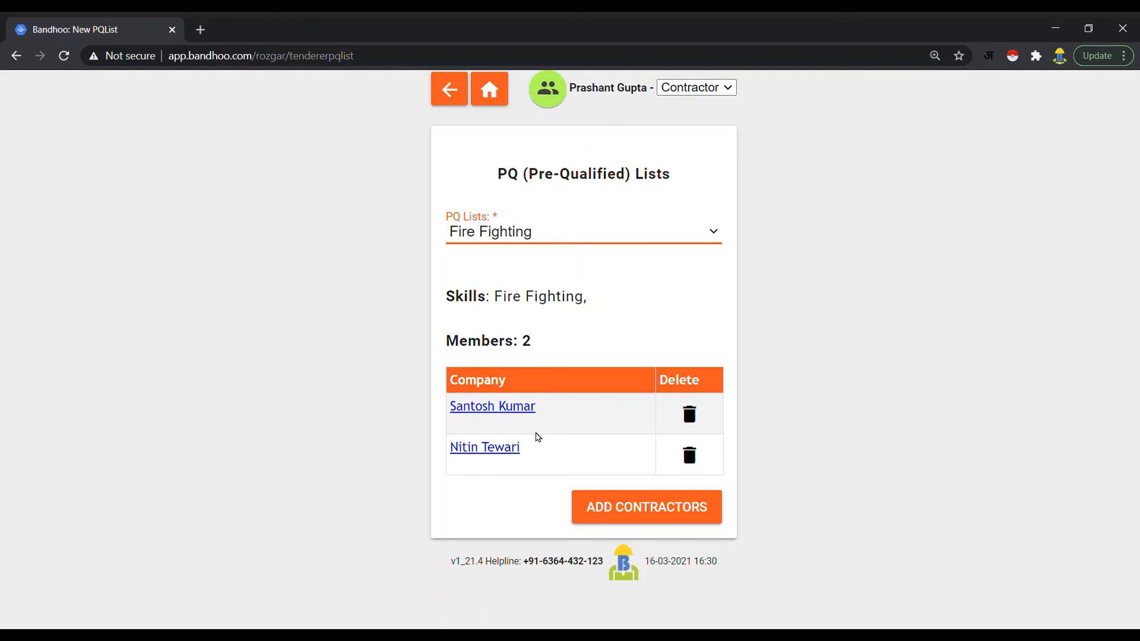
click(505, 305)
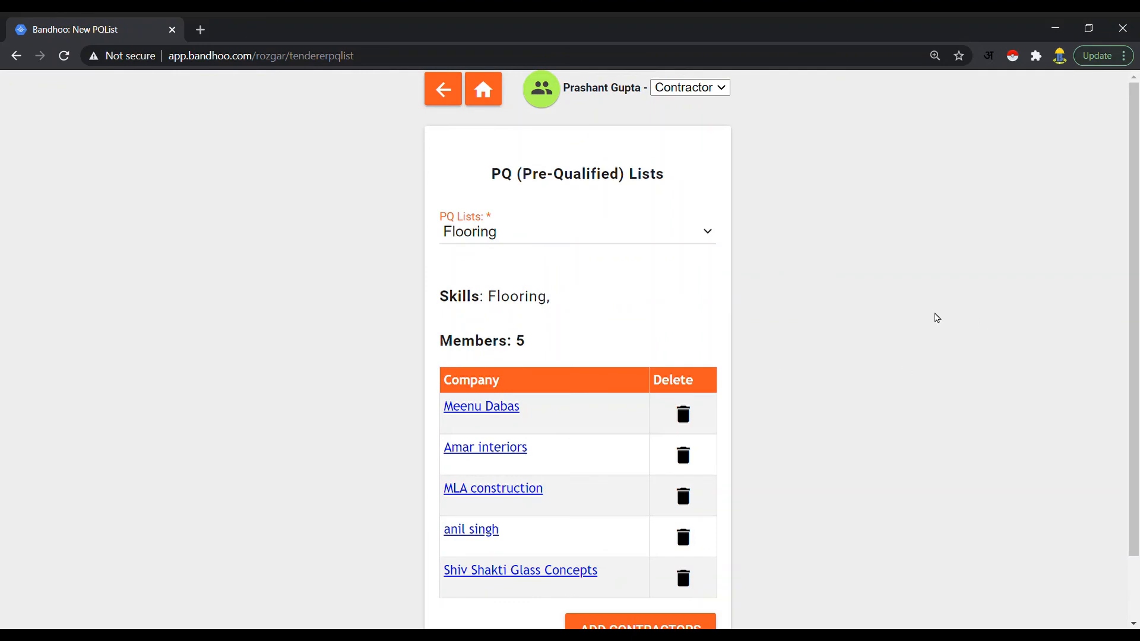
click(704, 236)
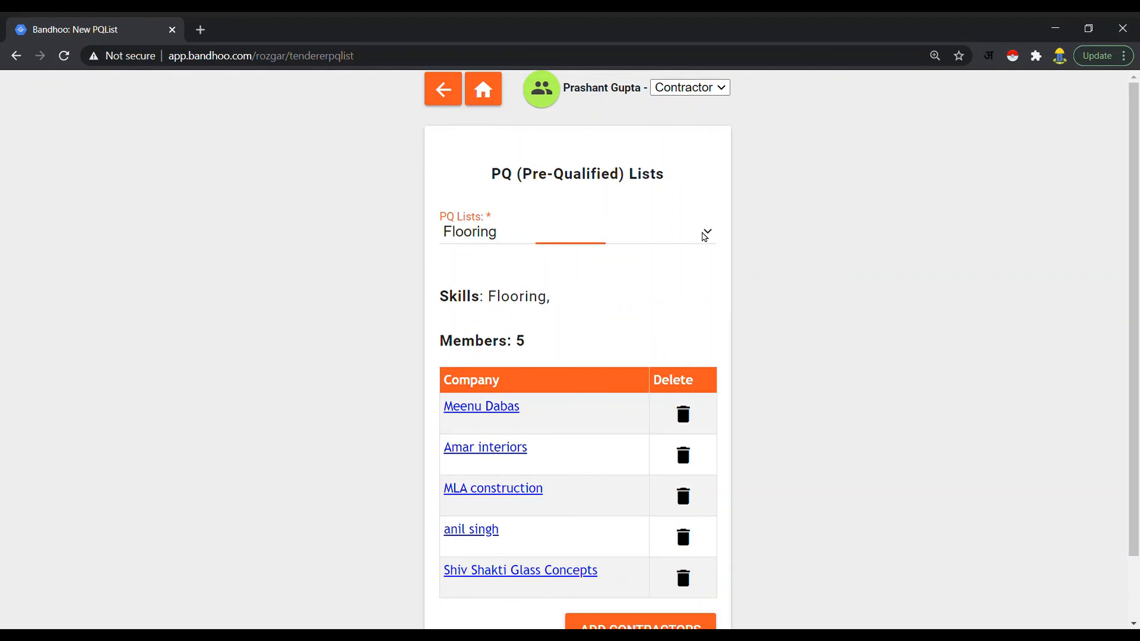
click(544, 287)
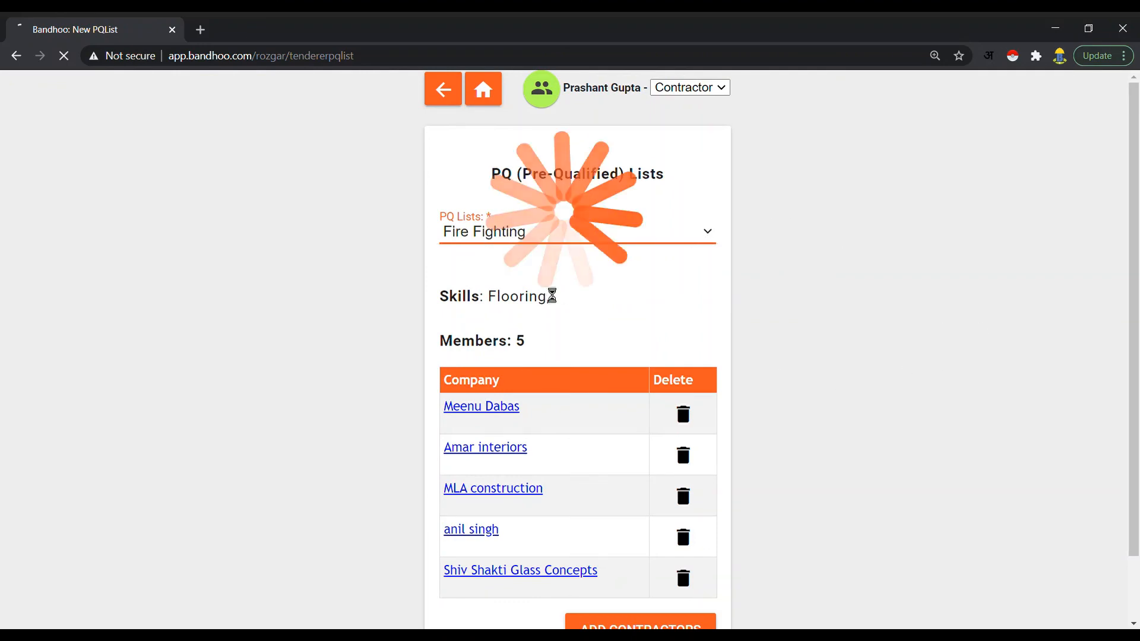